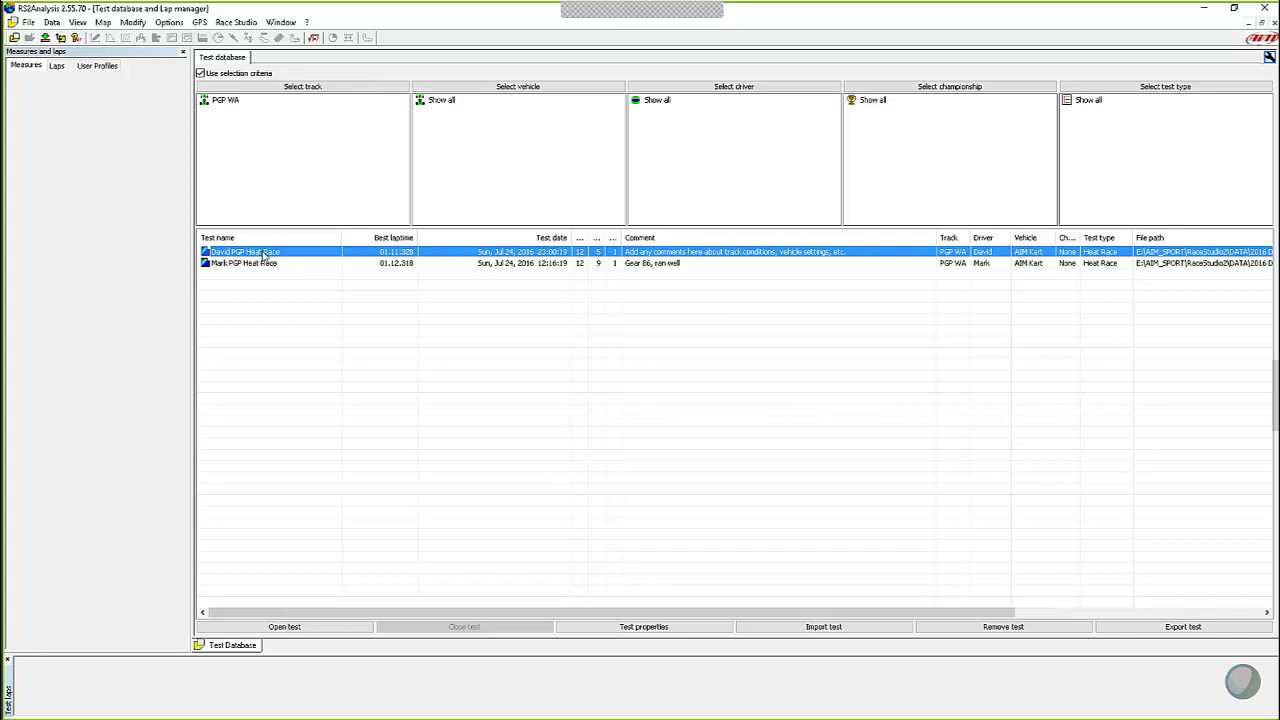
Step: Open the David PGP Heat Race test from the Test database in the Measures Graph
{"action": "double_click", "coordinate": [264, 256]}
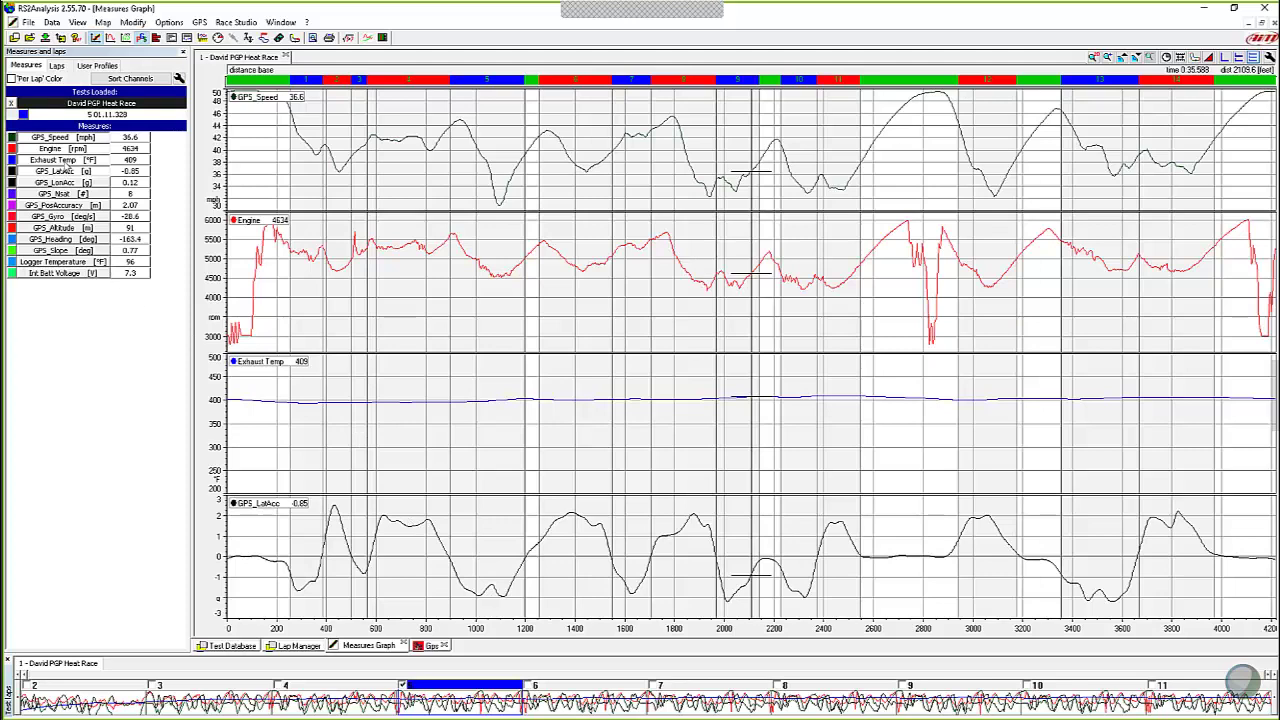
Step: Remove the Exhaust Temp and GPS_LatAcc graphs, leaving only GPS_Speed and Engine
{"action": "left_click", "coordinate": [62, 160]}
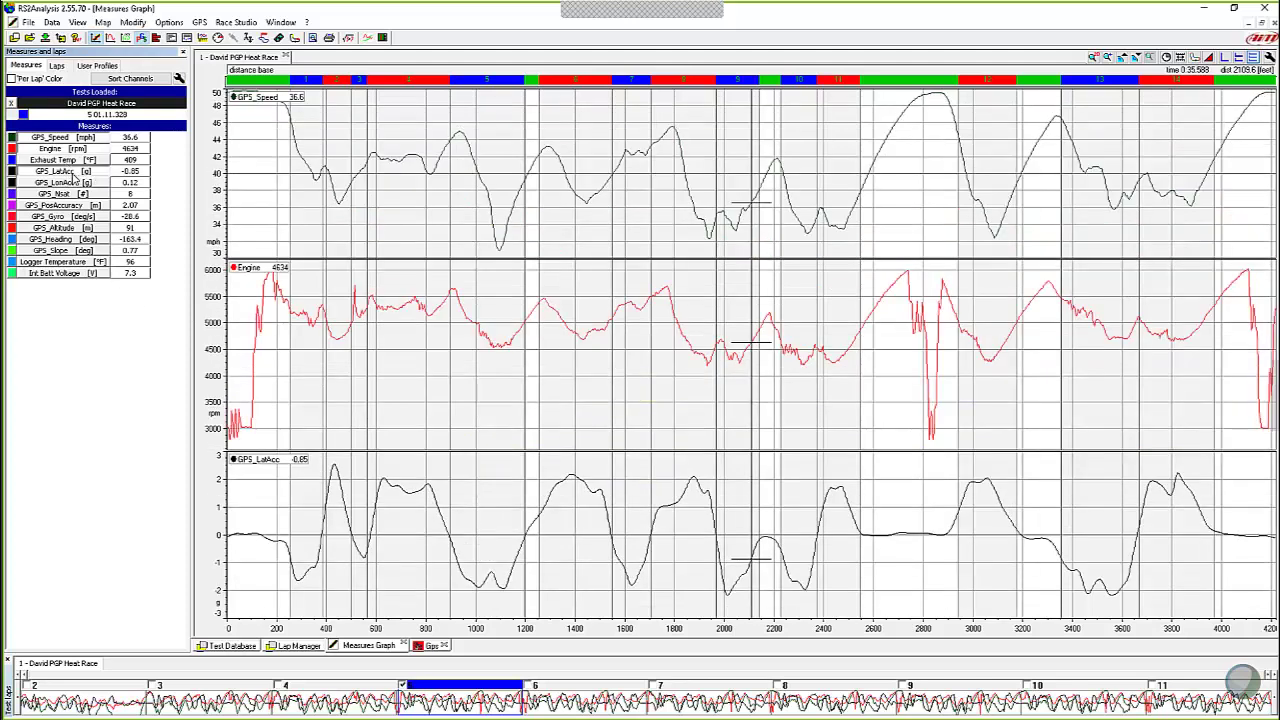
{"action": "left_click", "coordinate": [66, 172]}
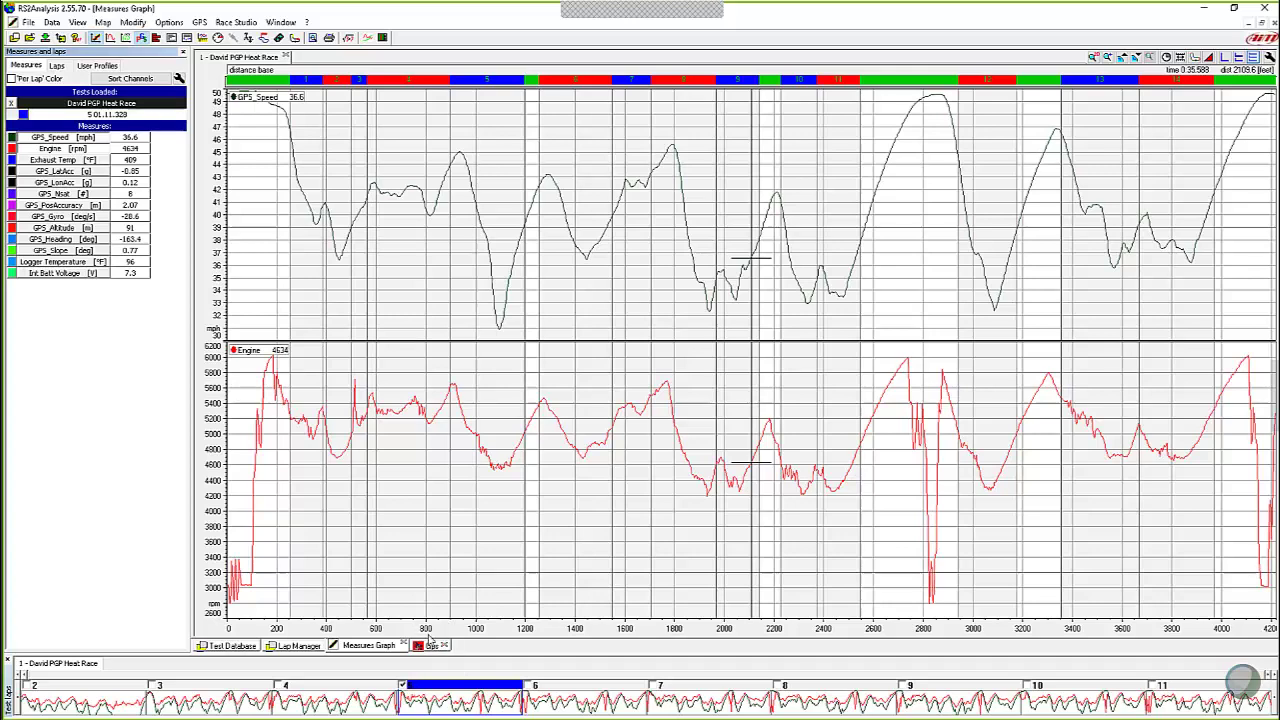
Step: Close the Gps track map view and set the measurement cursor slightly earlier in the lap
{"action": "left_click", "coordinate": [431, 645]}
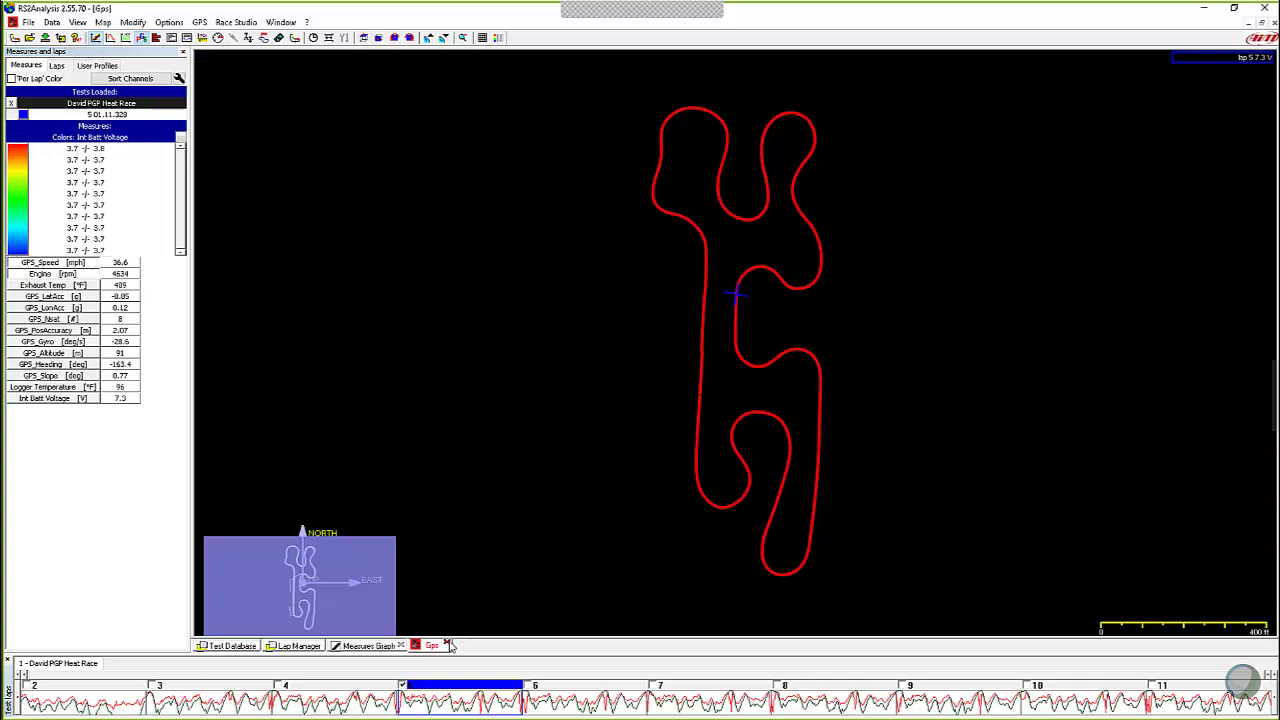
{"action": "left_click", "coordinate": [449, 645]}
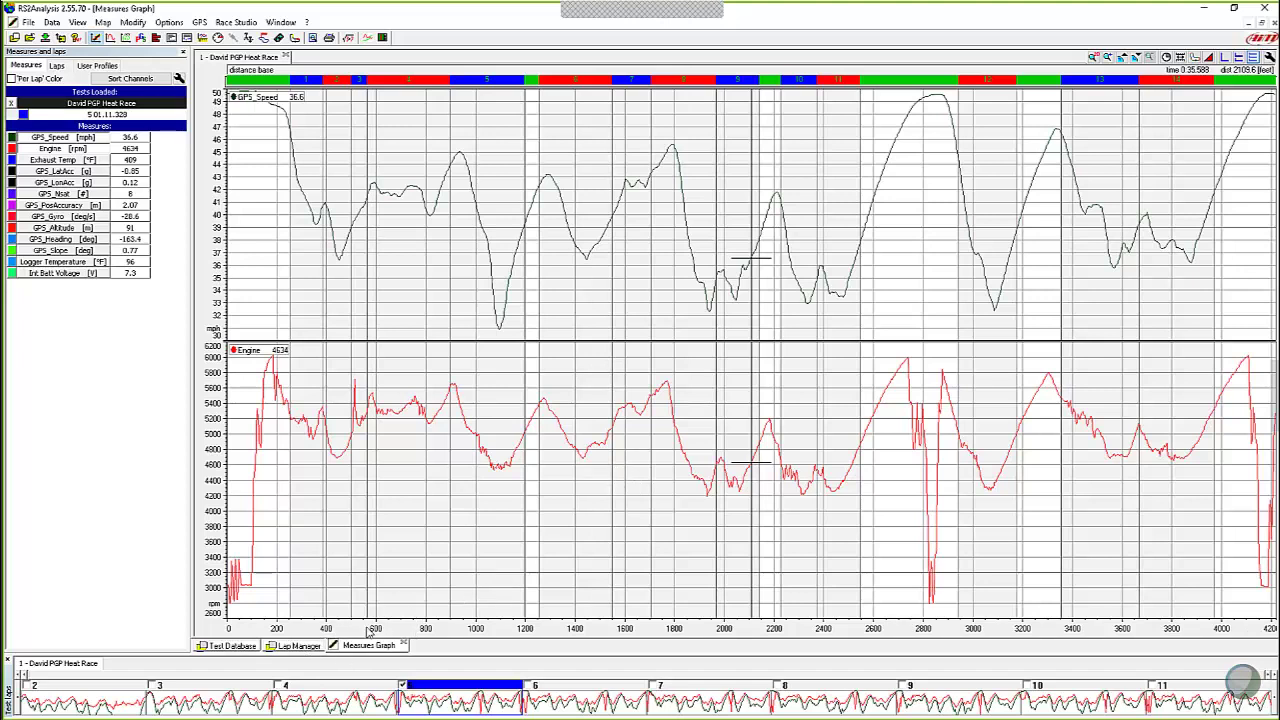
{"action": "left_click", "coordinate": [718, 200]}
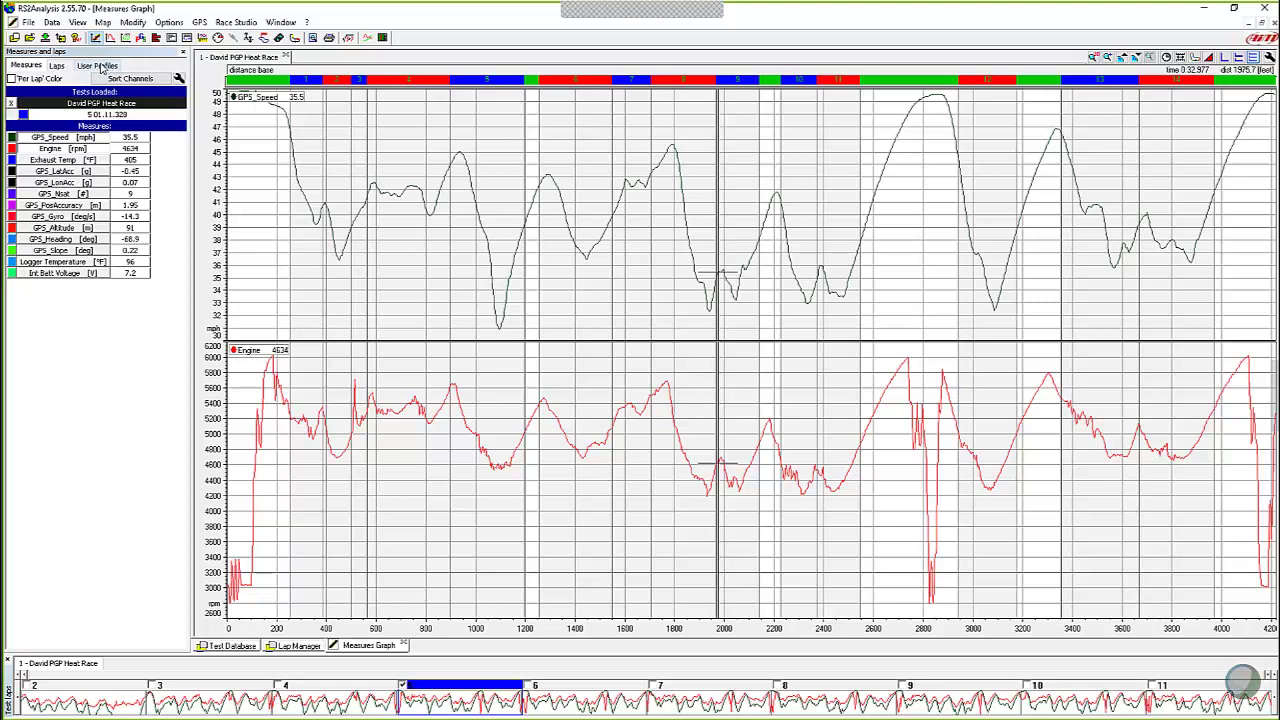
Step: Create a user profile named 'Home' saved with all current settings
{"action": "left_click", "coordinate": [97, 66]}
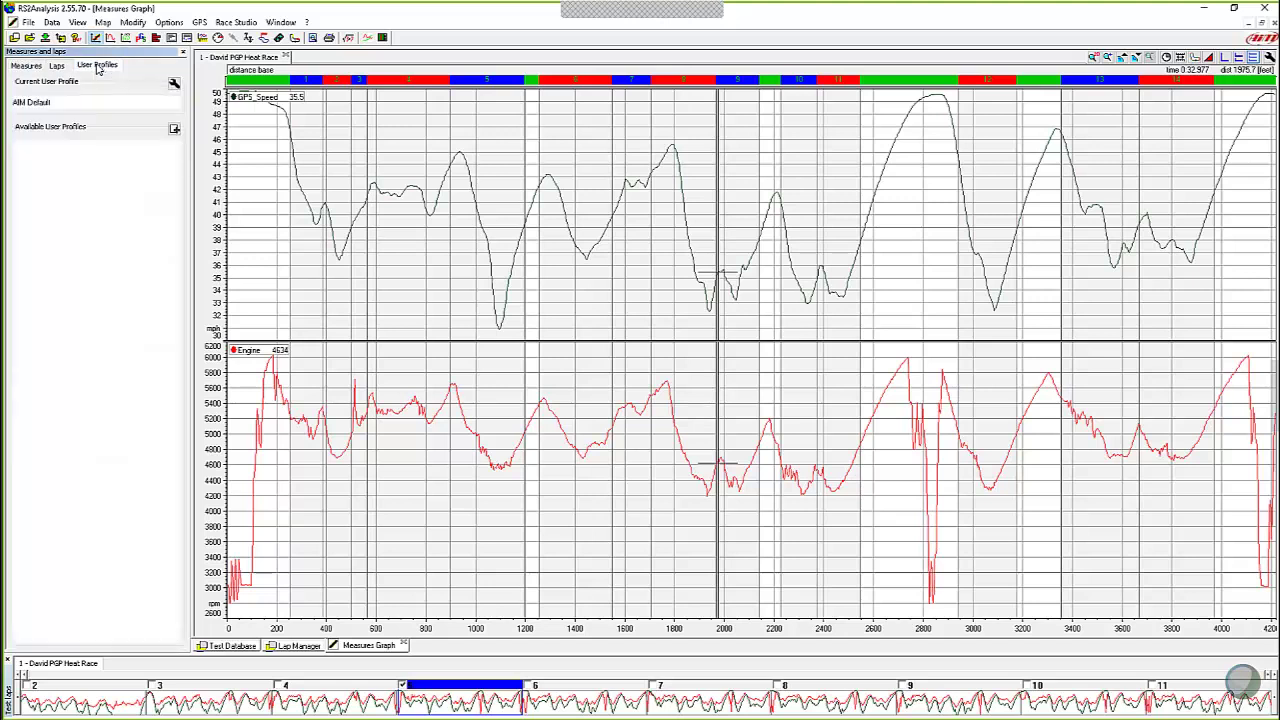
{"action": "left_click", "coordinate": [174, 130]}
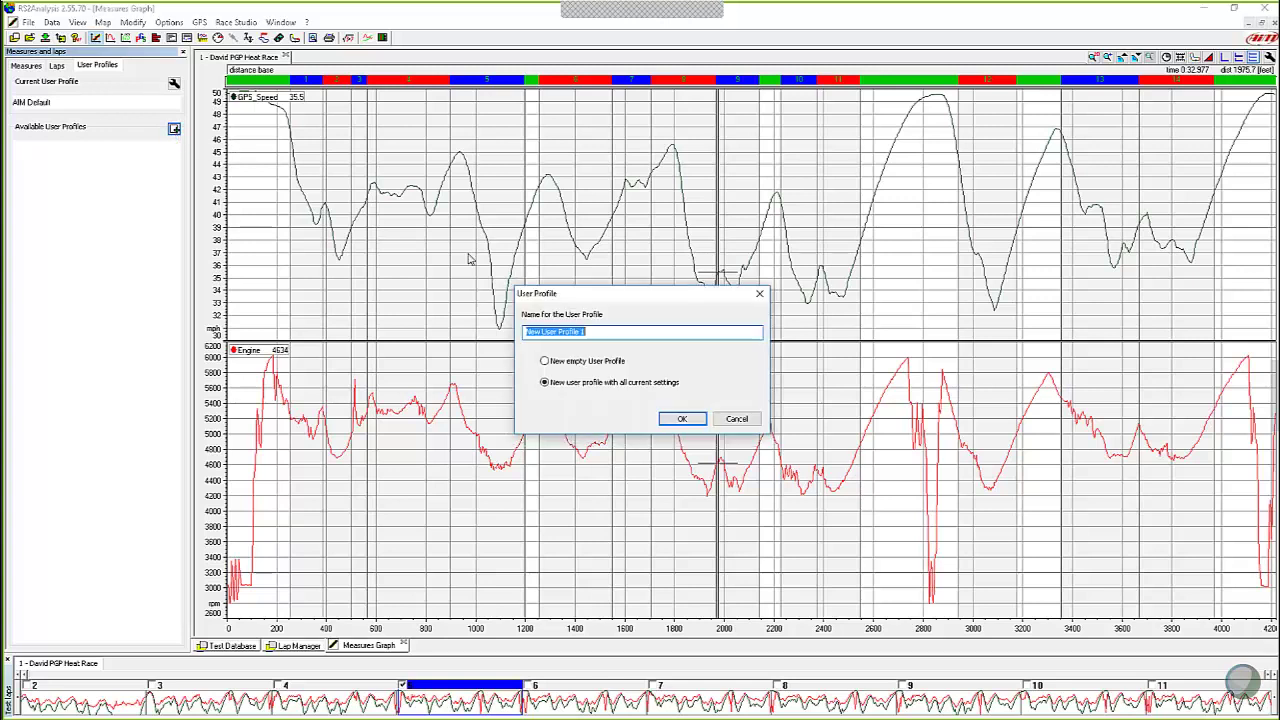
{"action": "left_click_drag", "start_coordinate": [614, 298], "coordinate": [613, 195]}
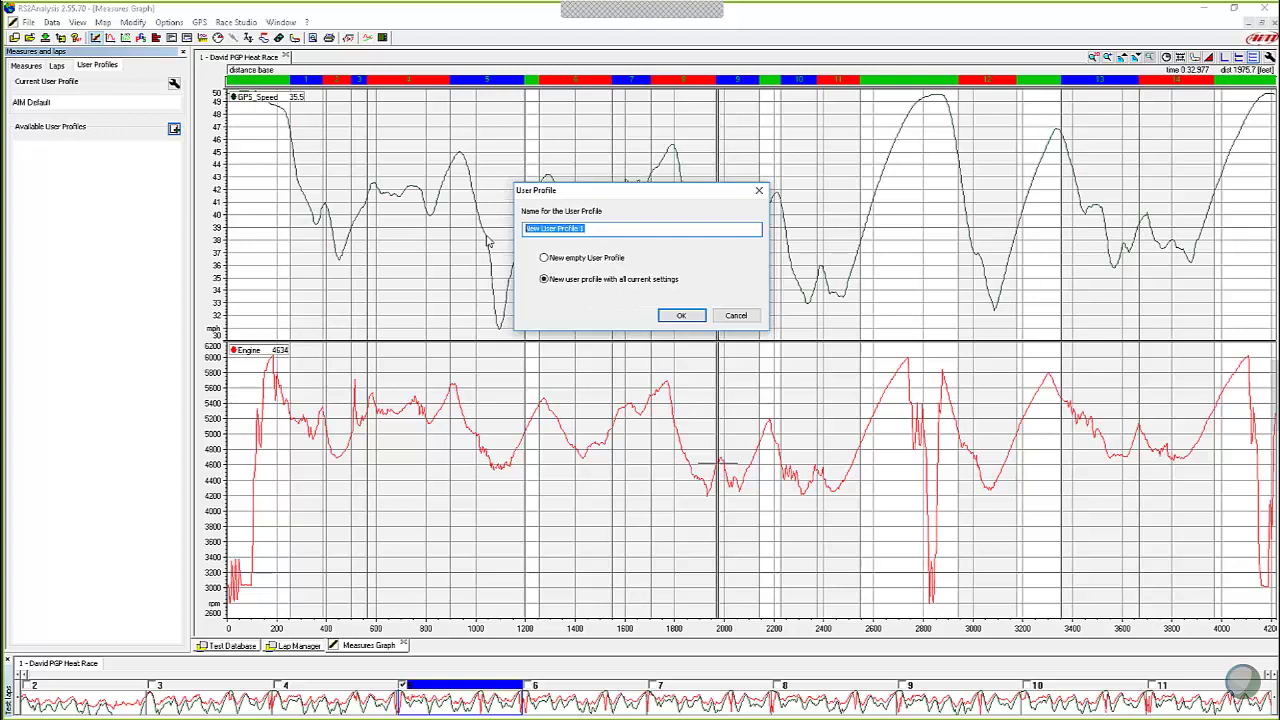
{"action": "type", "text": "Home"}
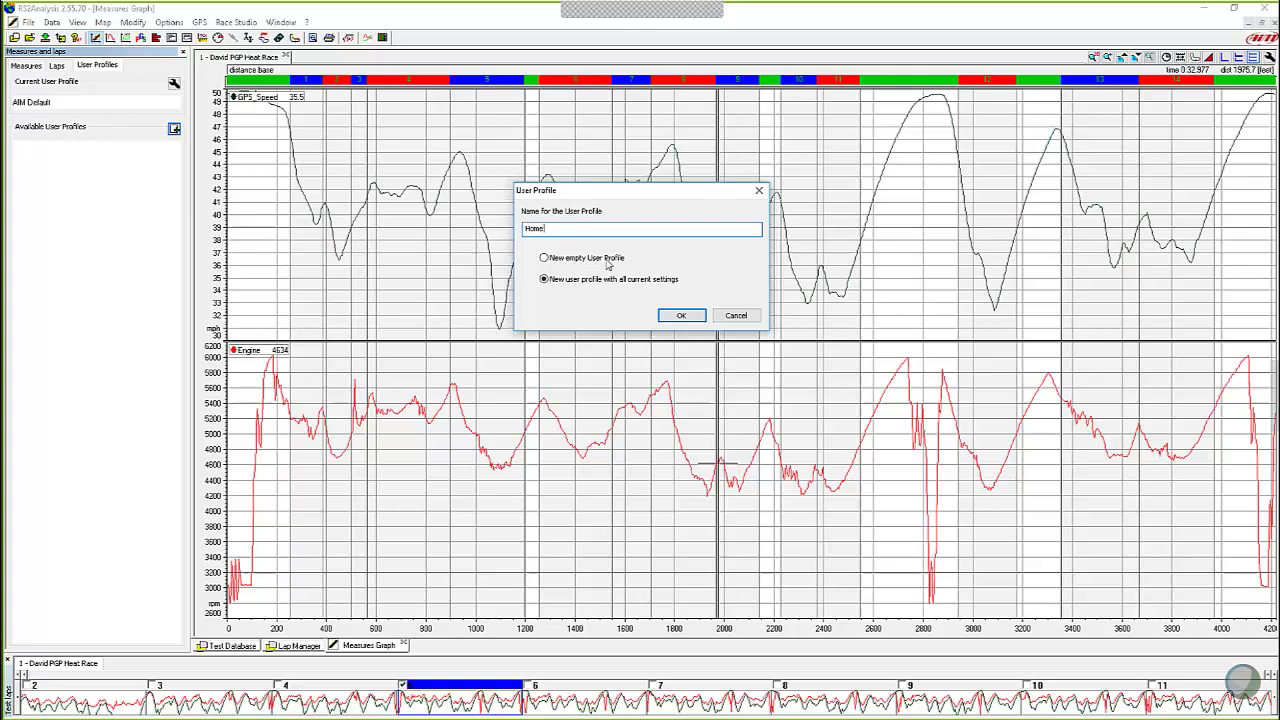
{"action": "left_click", "coordinate": [682, 317]}
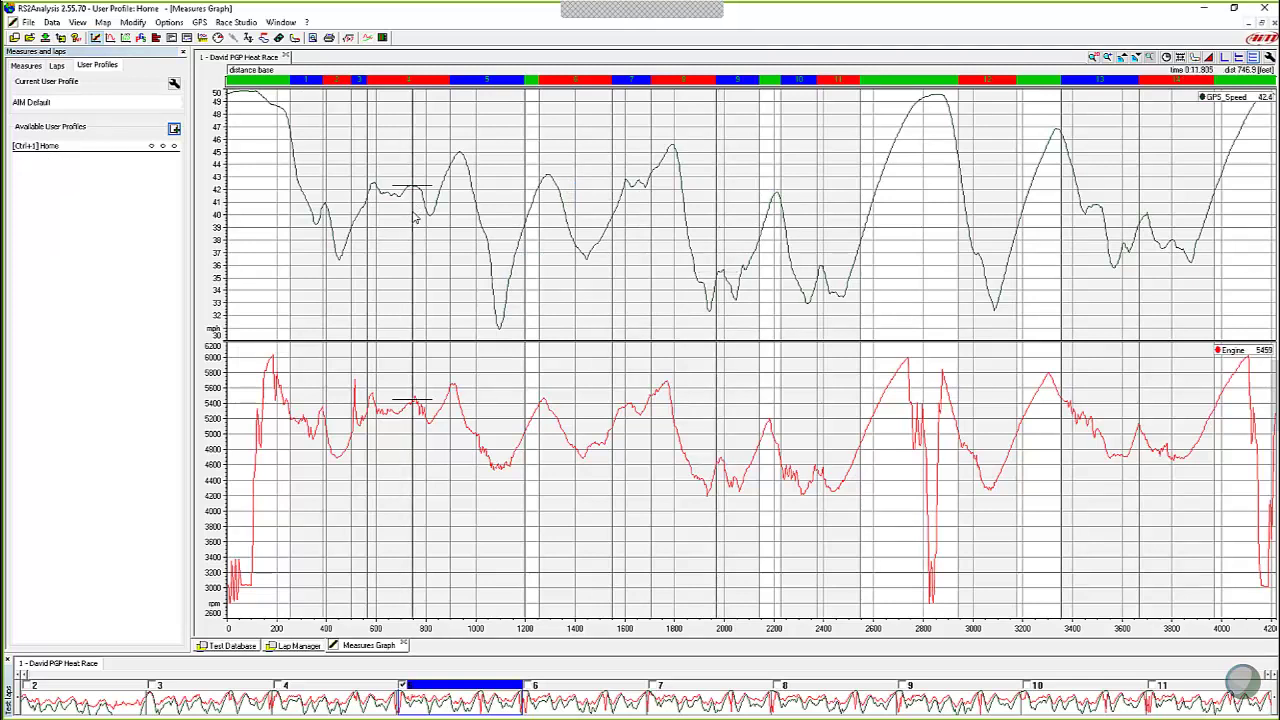
Step: Swap GPS_Speed and Engine for Exhaust Temp, GPS_LonAcc, GPS_Nsat, GPS_PosAccuracy, GPS_Heading and GPS_Slope graphs
{"action": "left_click", "coordinate": [28, 66]}
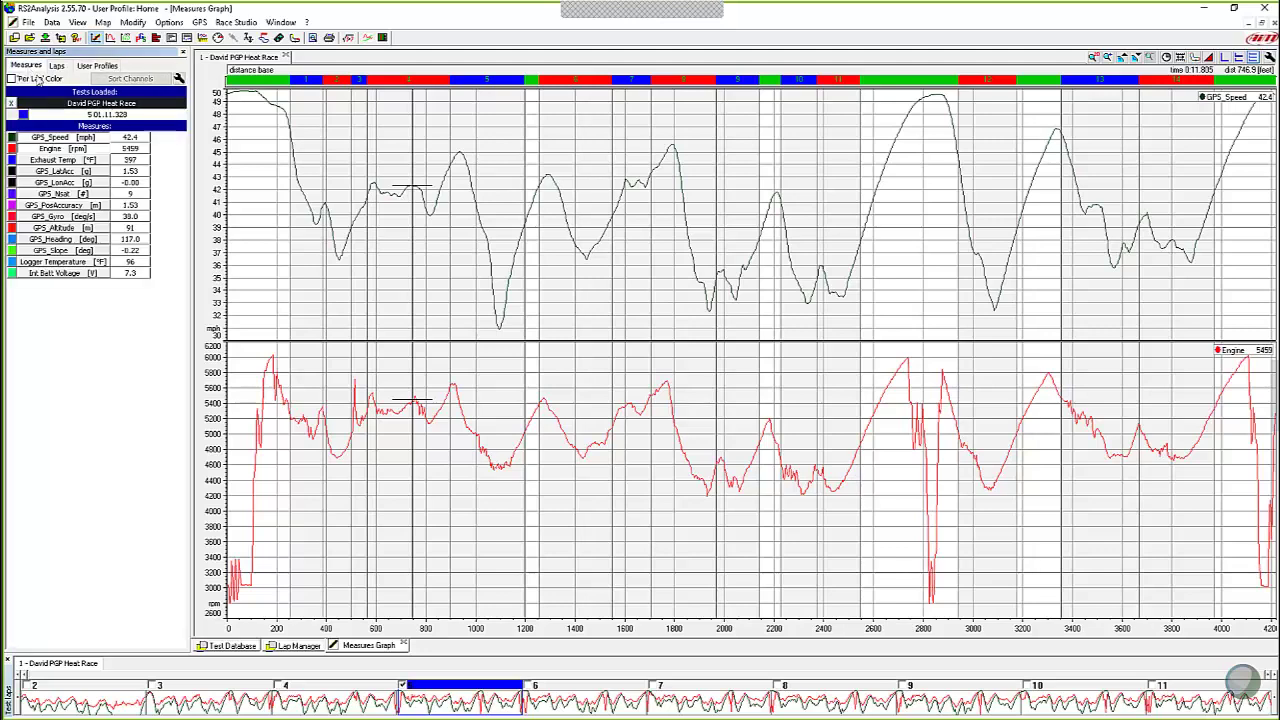
{"action": "left_click", "coordinate": [64, 149]}
{"action": "left_click", "coordinate": [66, 160]}
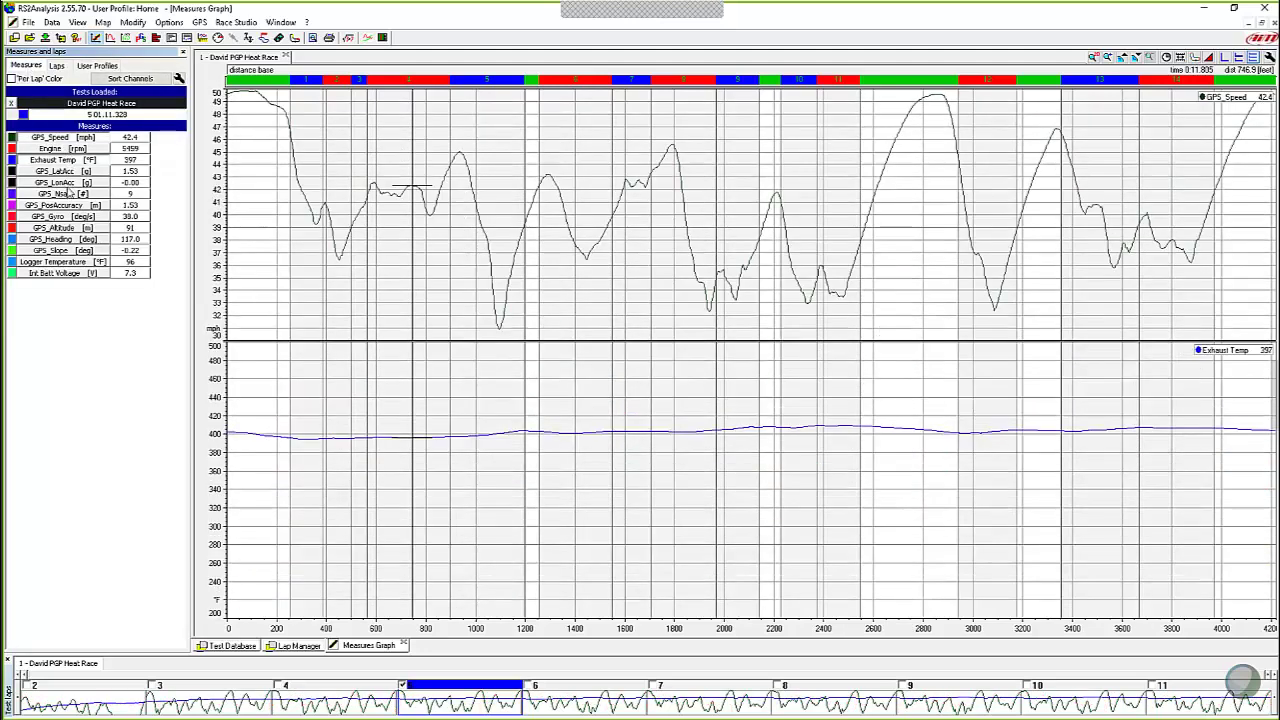
{"action": "left_click", "coordinate": [62, 183]}
{"action": "left_click", "coordinate": [66, 194]}
{"action": "left_click", "coordinate": [70, 205]}
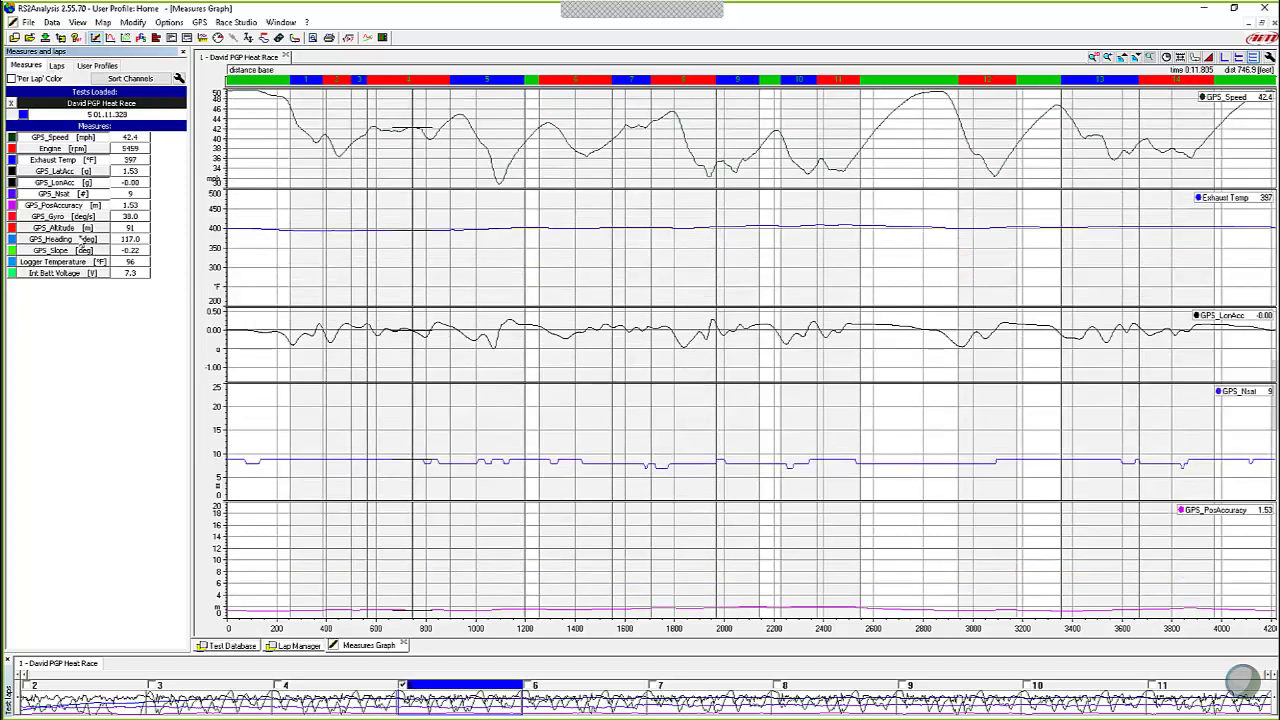
{"action": "left_click", "coordinate": [80, 240]}
{"action": "left_click", "coordinate": [80, 251]}
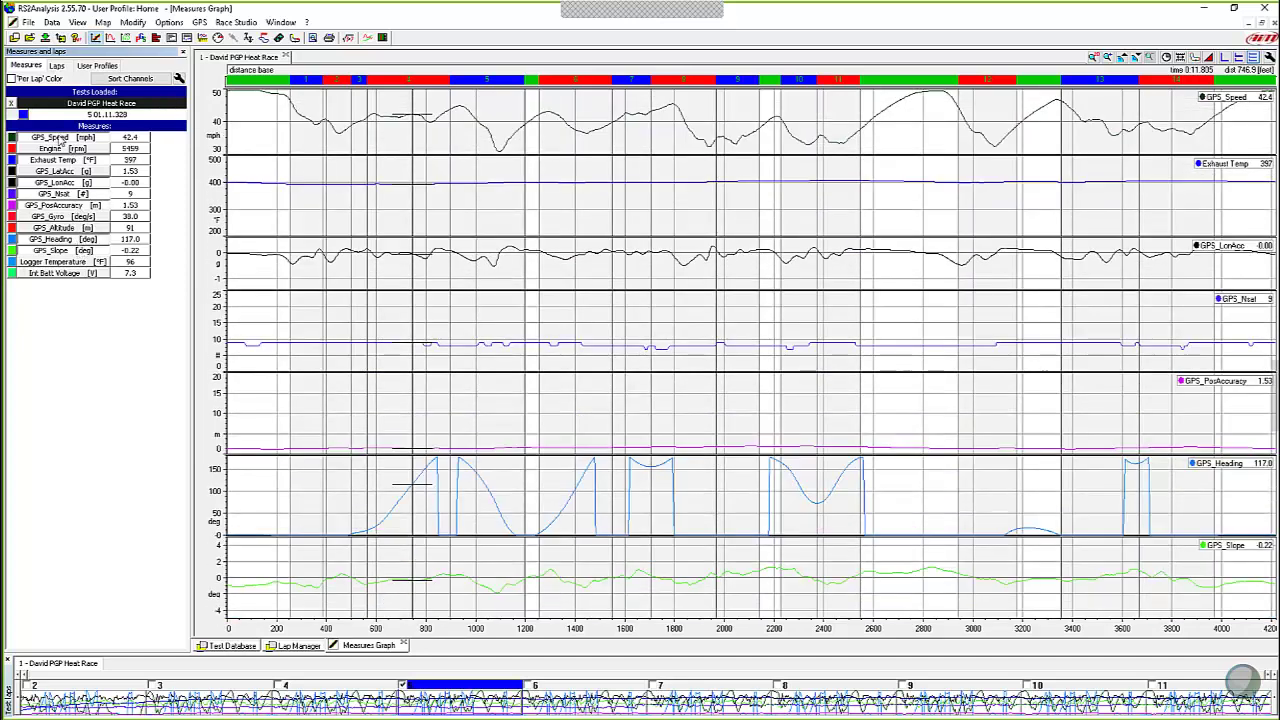
{"action": "left_click", "coordinate": [62, 139]}
{"action": "left_click", "coordinate": [435, 258]}
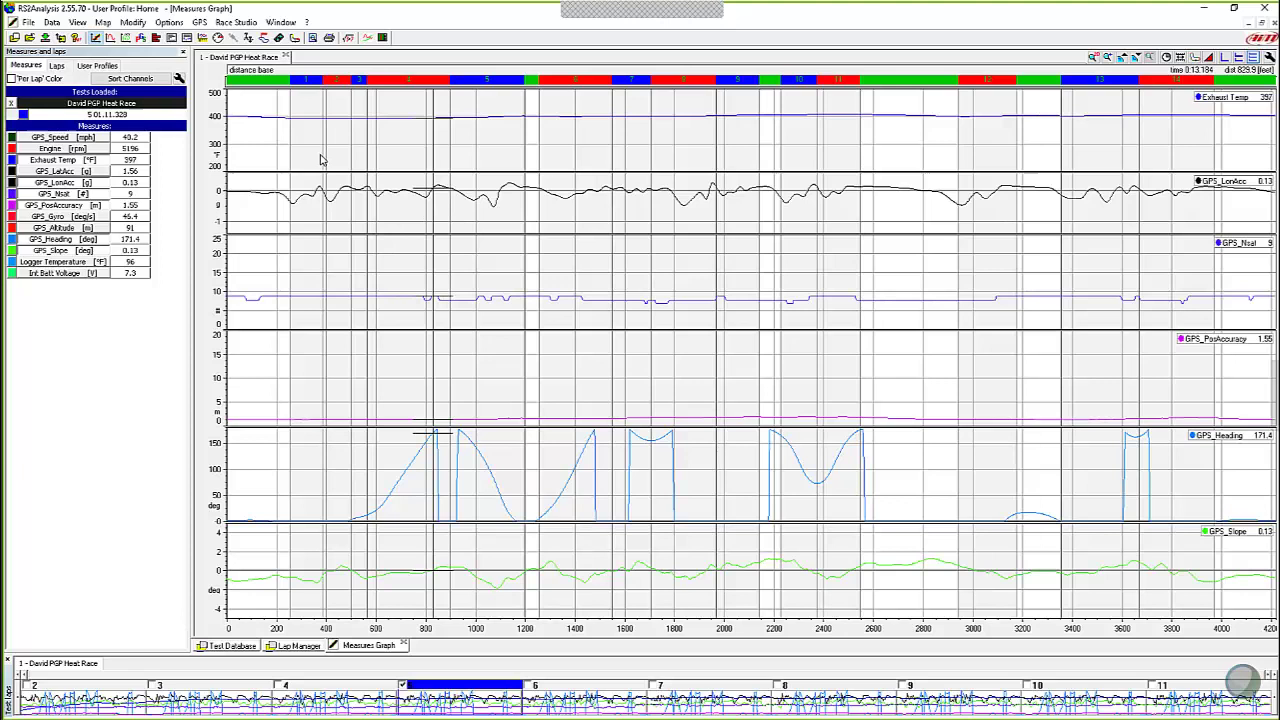
Step: Load the [Ctrl+1] Home profile to restore the GPS_Speed and Engine graphs
{"action": "left_click", "coordinate": [106, 68]}
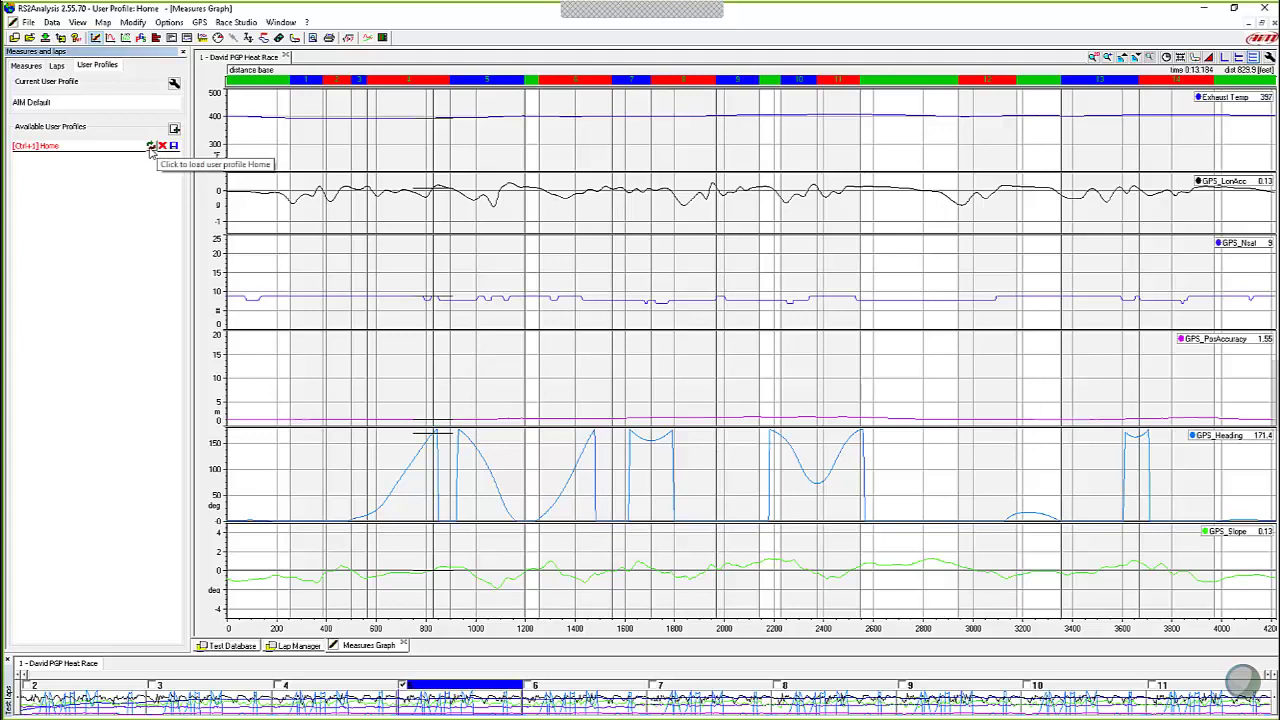
{"action": "left_click", "coordinate": [150, 148]}
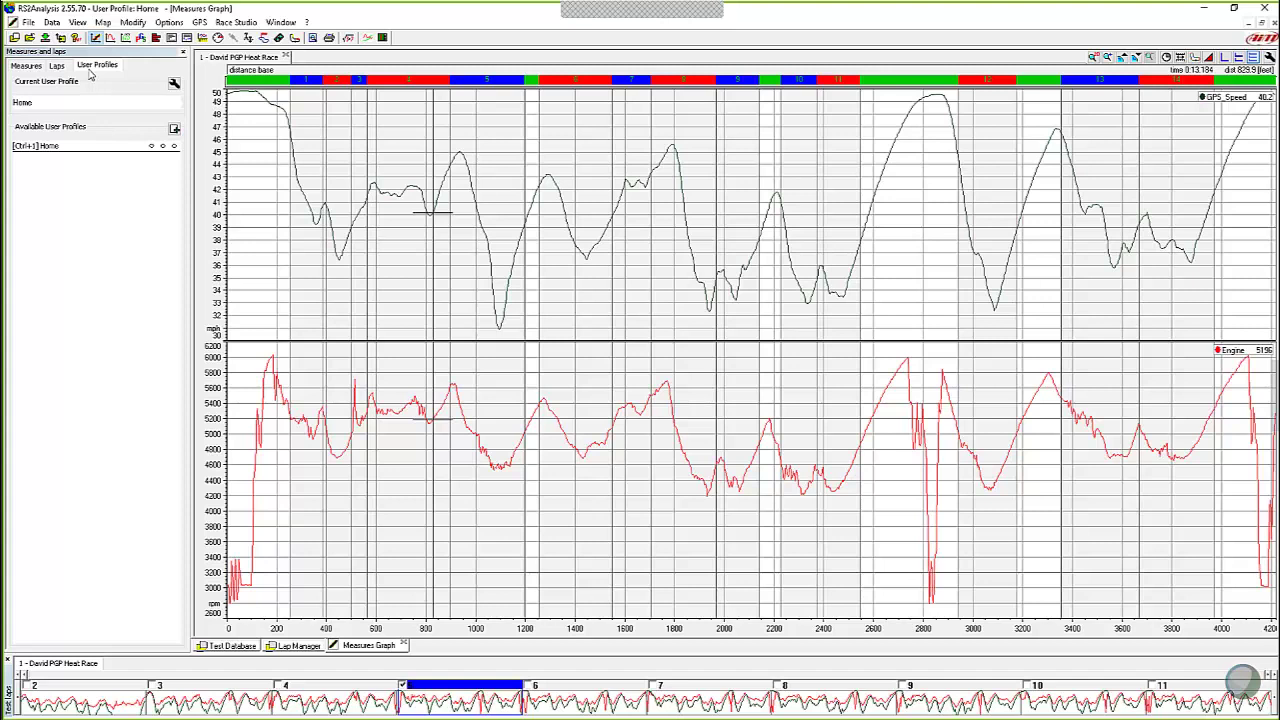
Step: Move the cursor earlier in the lap, add a GPS_LatAcc graph, and open the Gps track map
{"action": "left_click", "coordinate": [432, 177]}
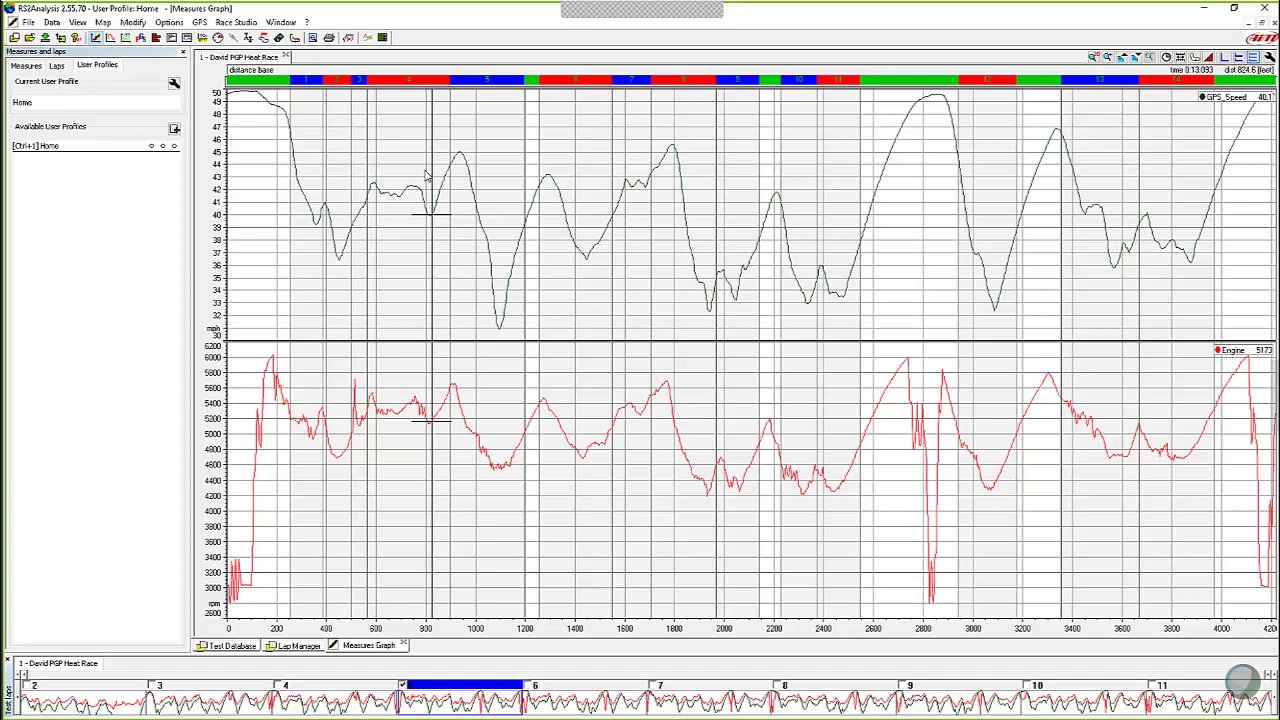
{"action": "left_click", "coordinate": [402, 215]}
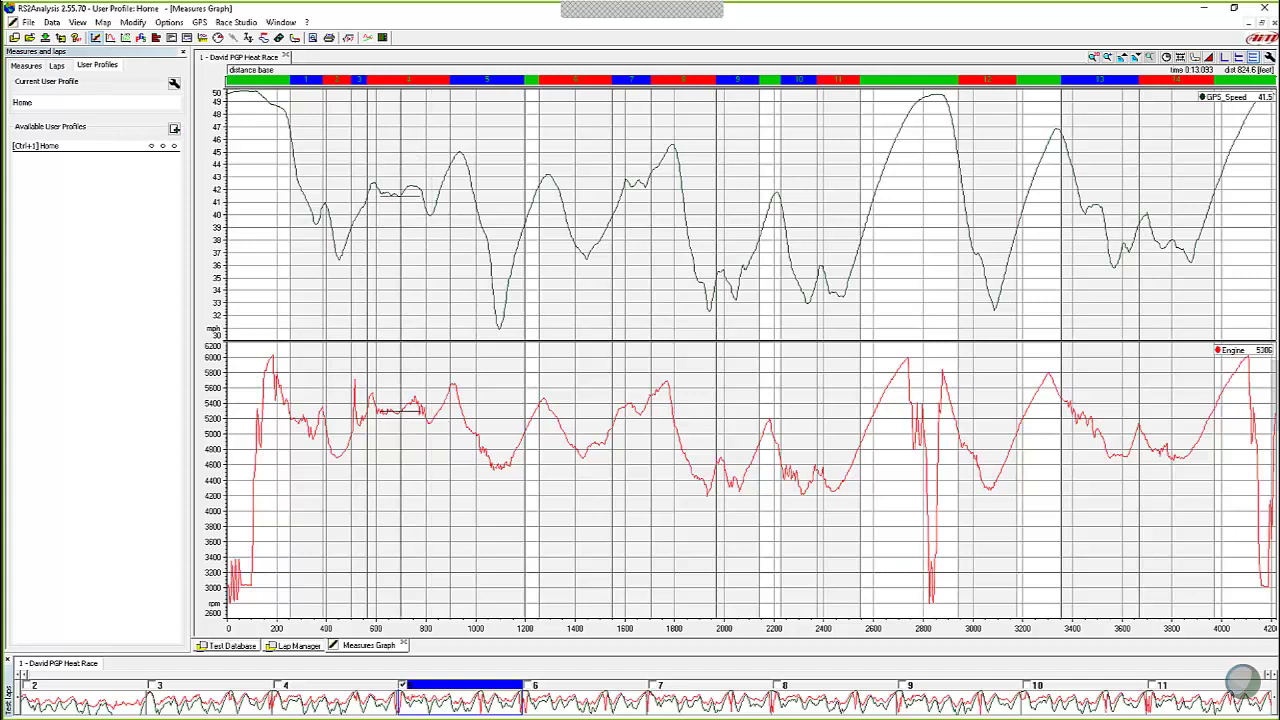
{"action": "left_click", "coordinate": [27, 66]}
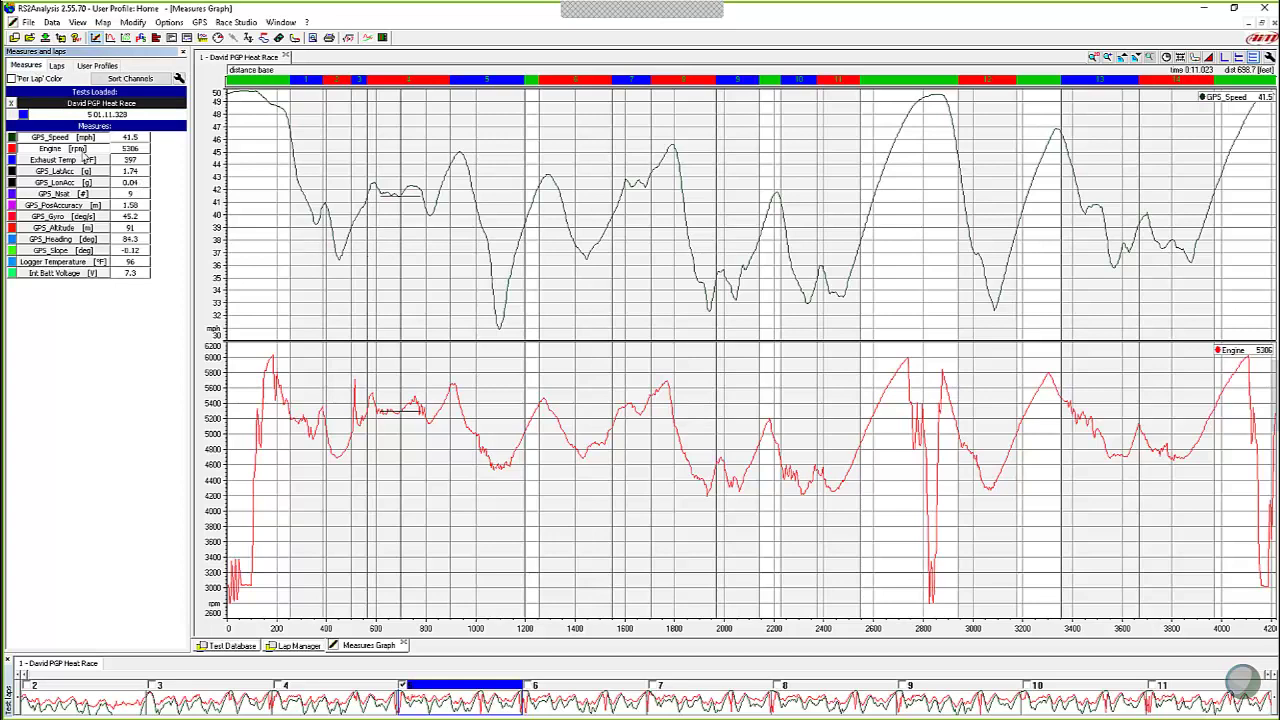
{"action": "left_click", "coordinate": [70, 172]}
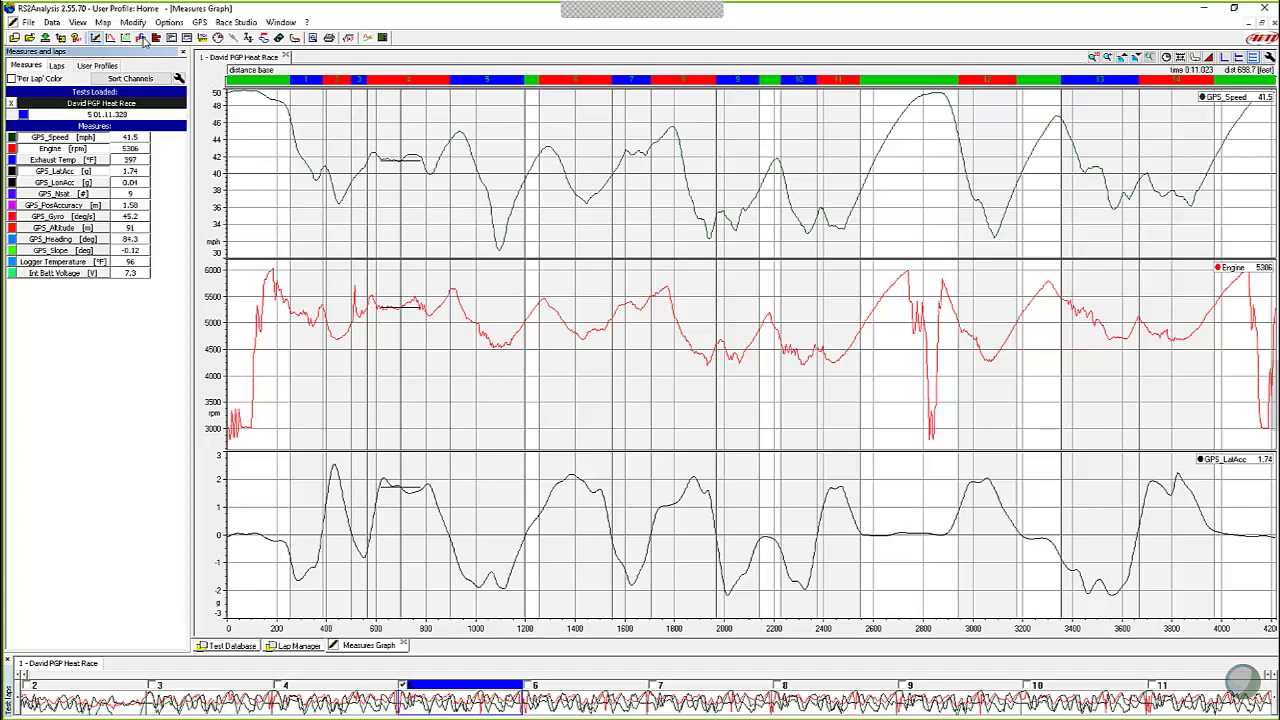
{"action": "left_click", "coordinate": [143, 41]}
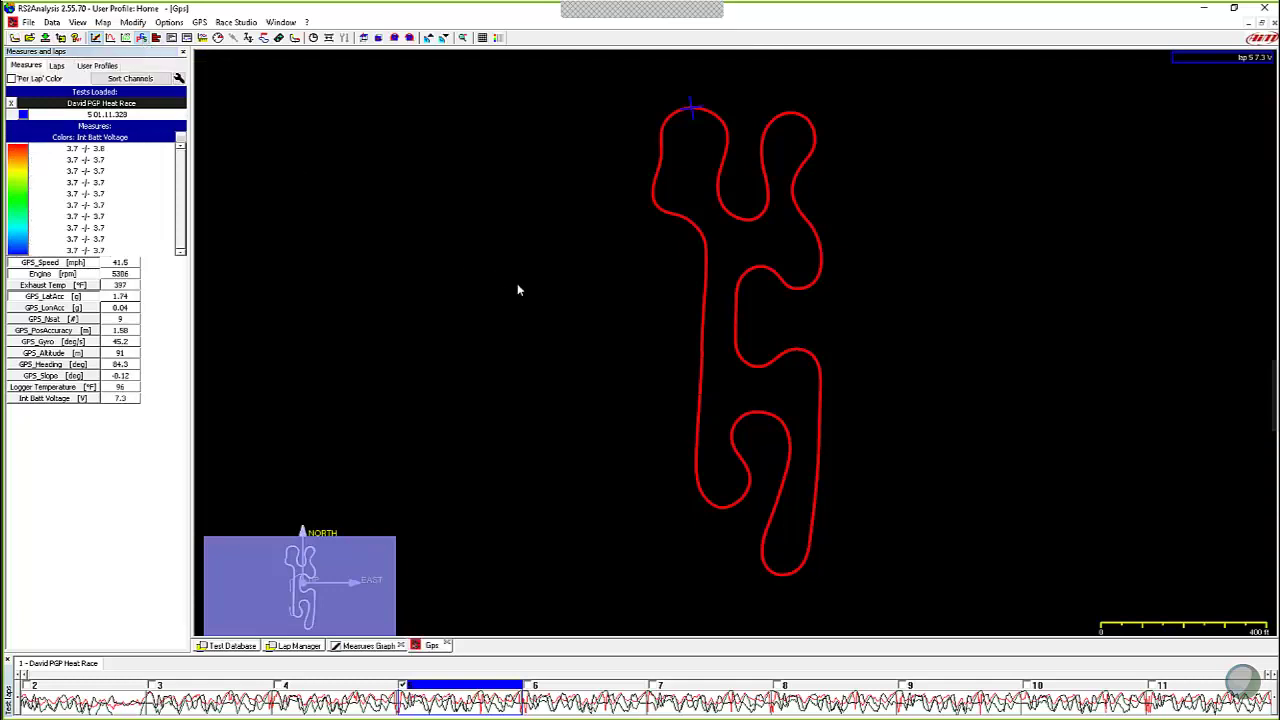
Step: Shift the measurement cursor slightly later in the lap on the measures graph
{"action": "left_click", "coordinate": [368, 646]}
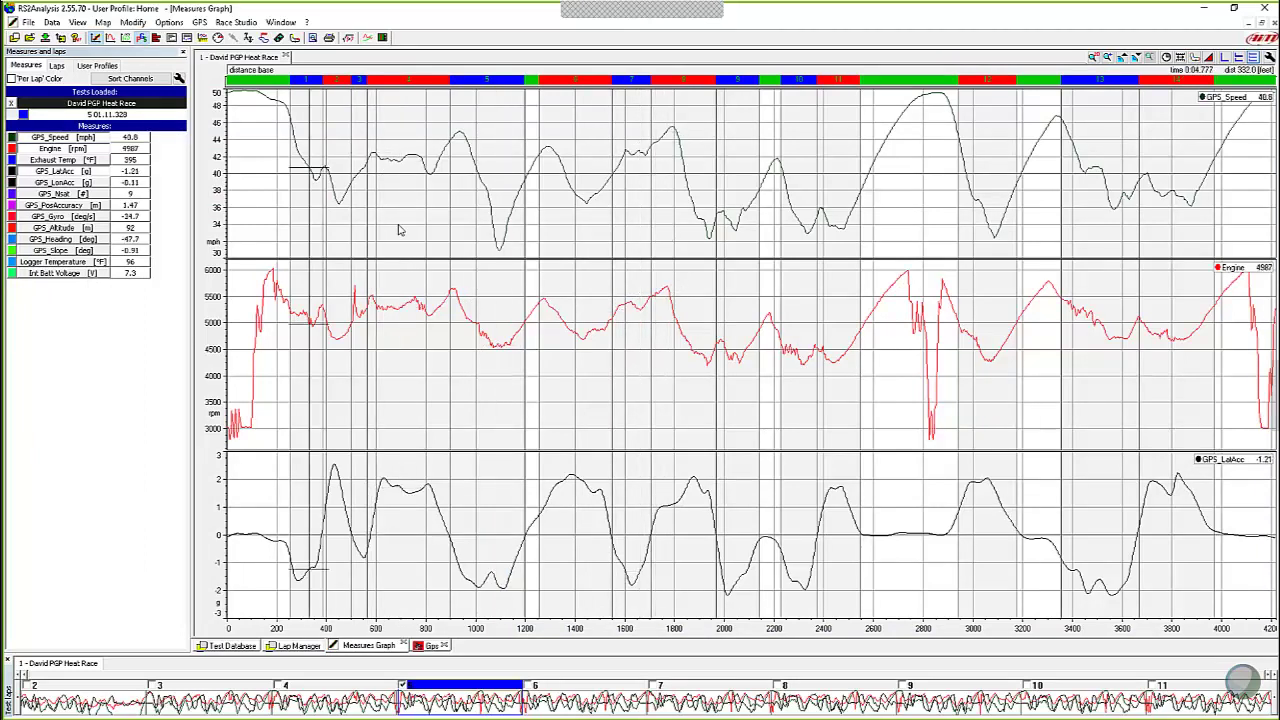
{"action": "left_click_drag", "start_coordinate": [940, 247], "coordinate": [946, 158]}
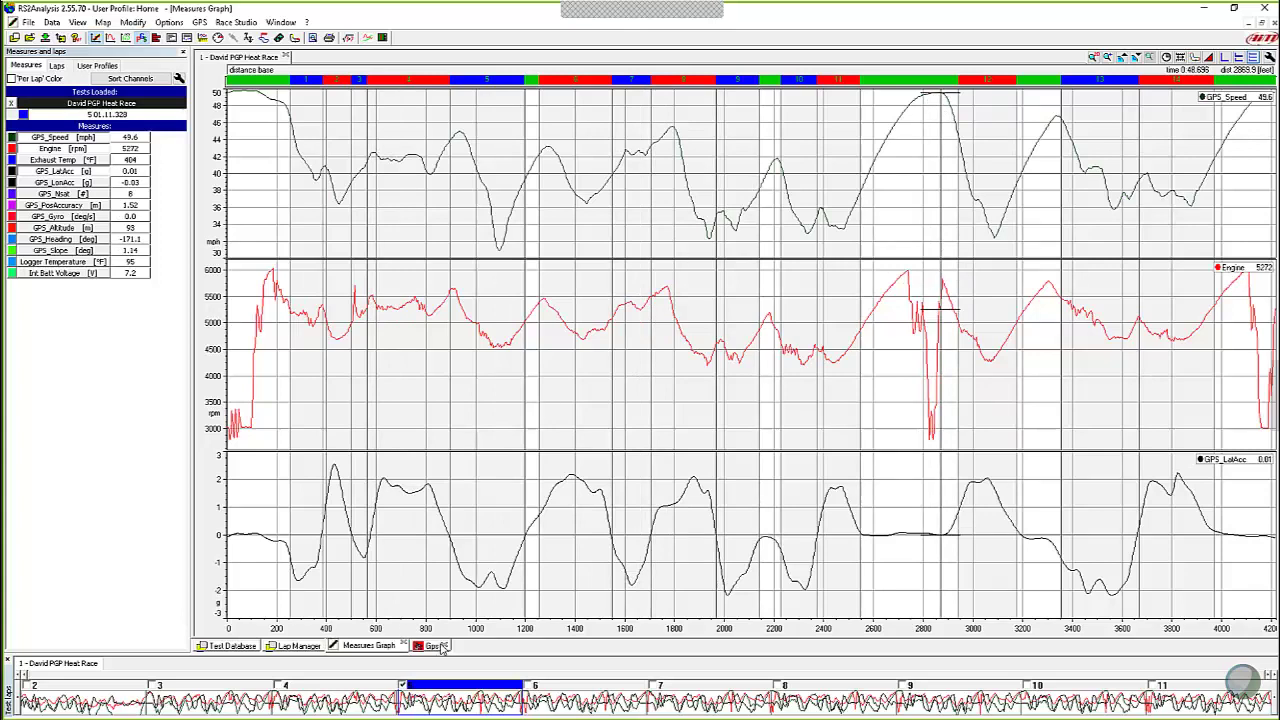
{"action": "left_click", "coordinate": [430, 646]}
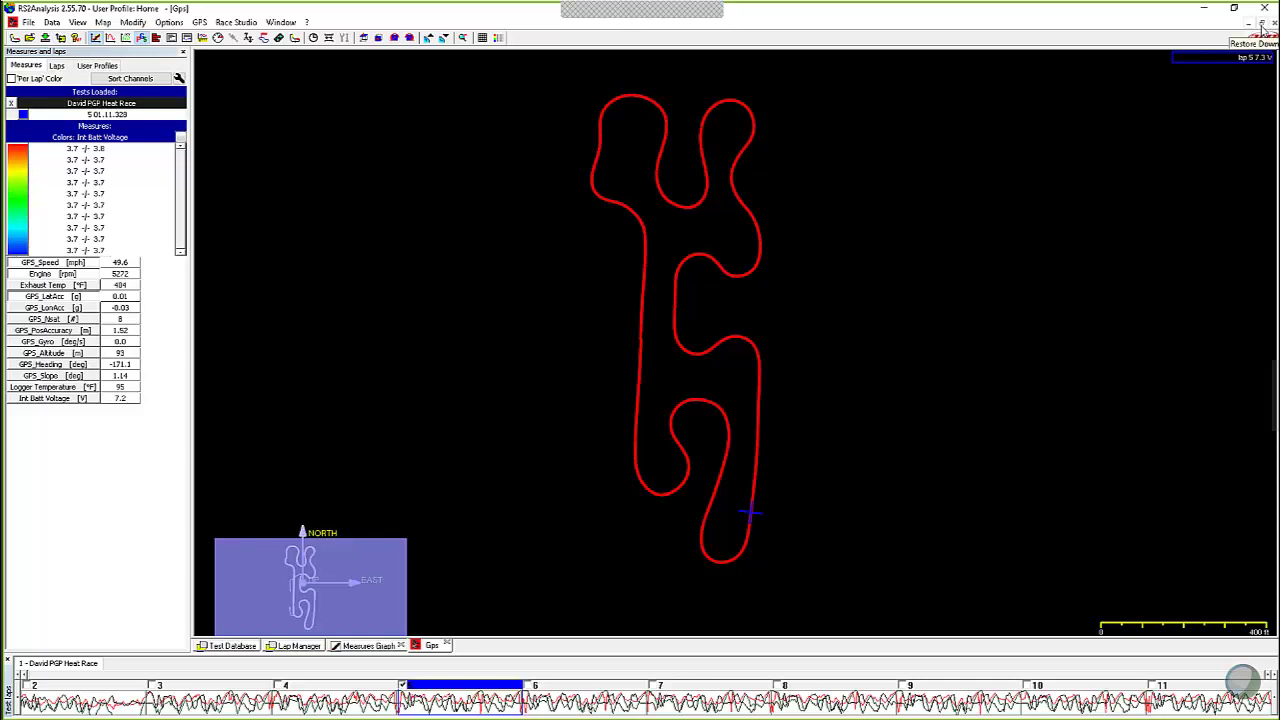
Step: Restore the Gps map window and make it a tall panel at the top-left
{"action": "left_click", "coordinate": [1262, 24]}
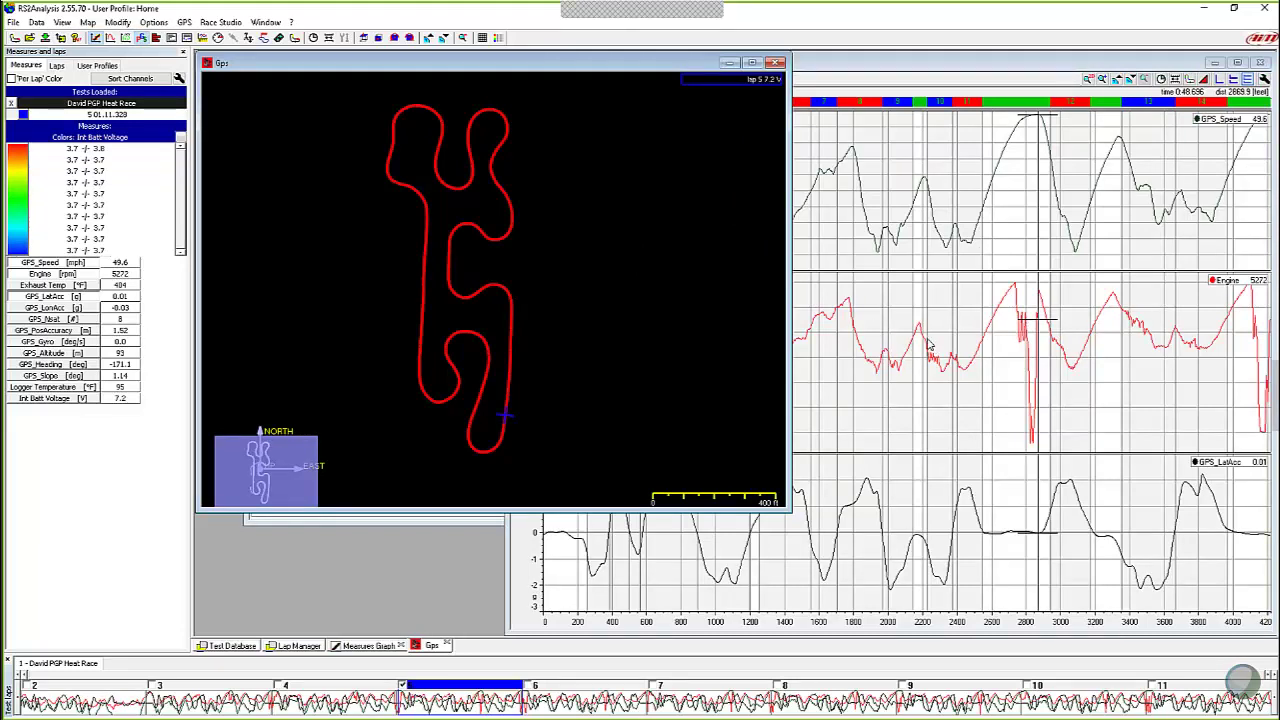
{"action": "left_click_drag", "start_coordinate": [618, 69], "coordinate": [773, 117]}
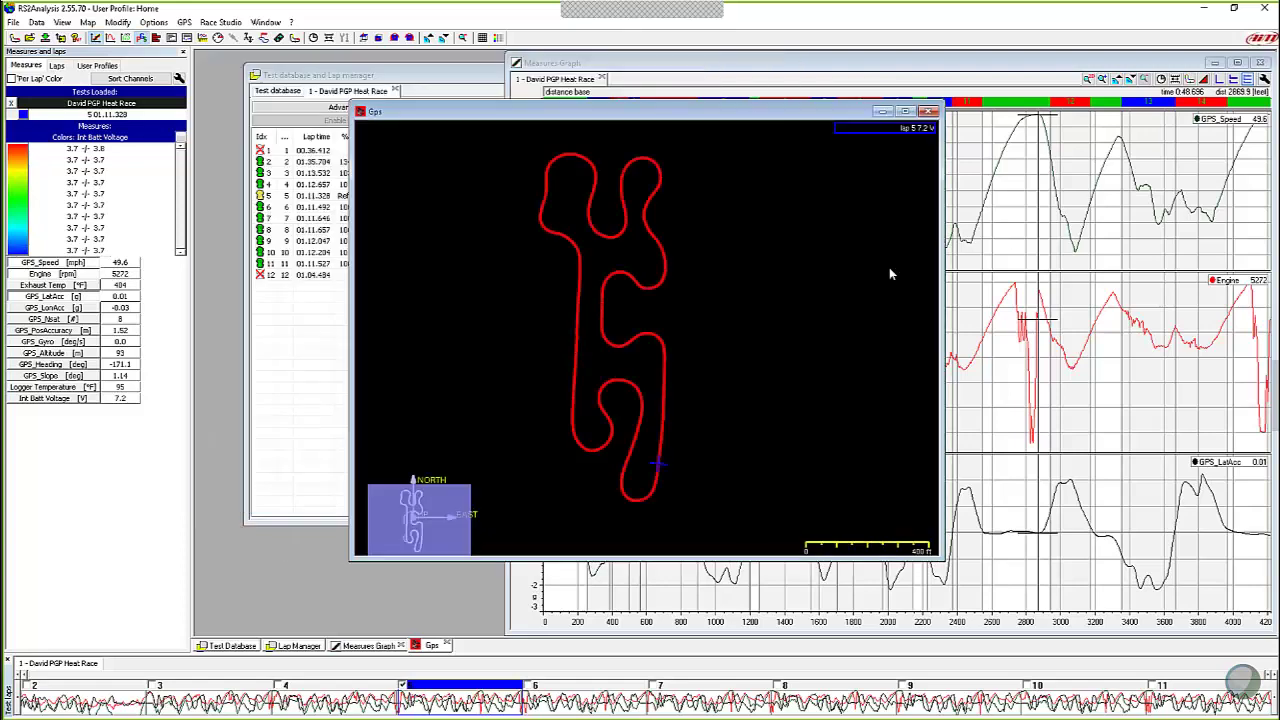
{"action": "left_click_drag", "start_coordinate": [771, 172], "coordinate": [826, 205]}
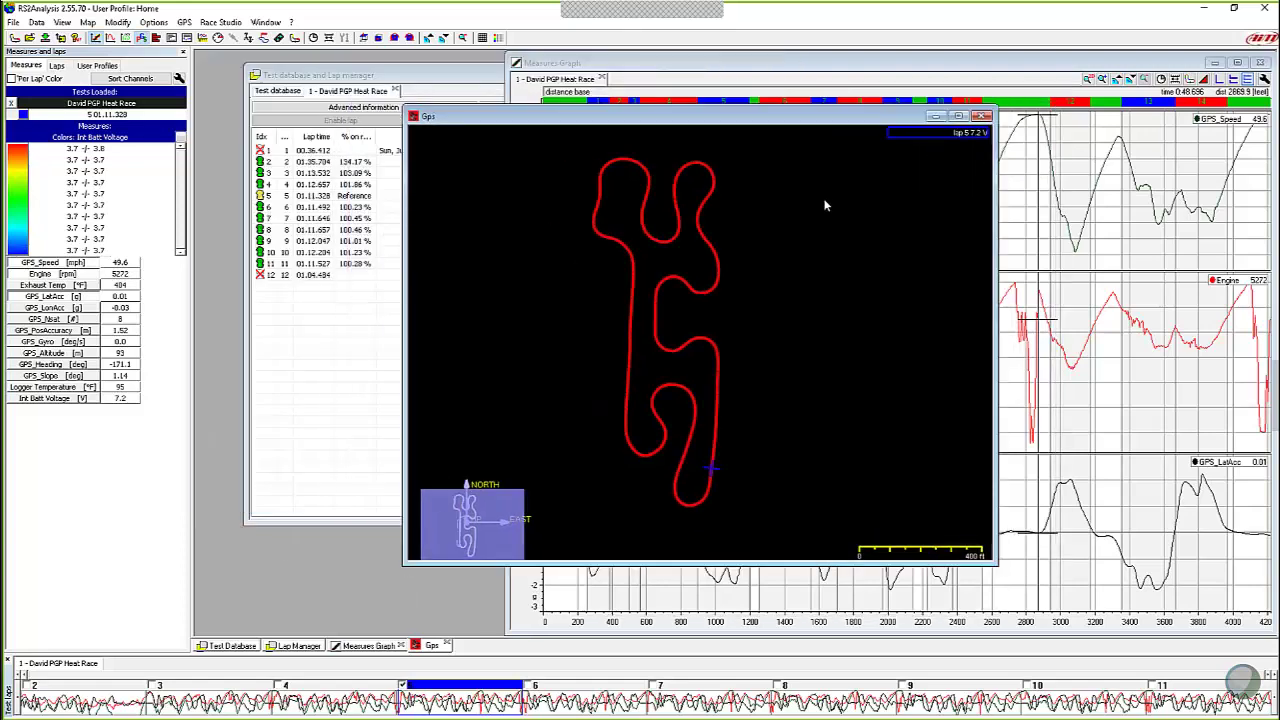
{"action": "left_click_drag", "start_coordinate": [748, 117], "coordinate": [795, 124]}
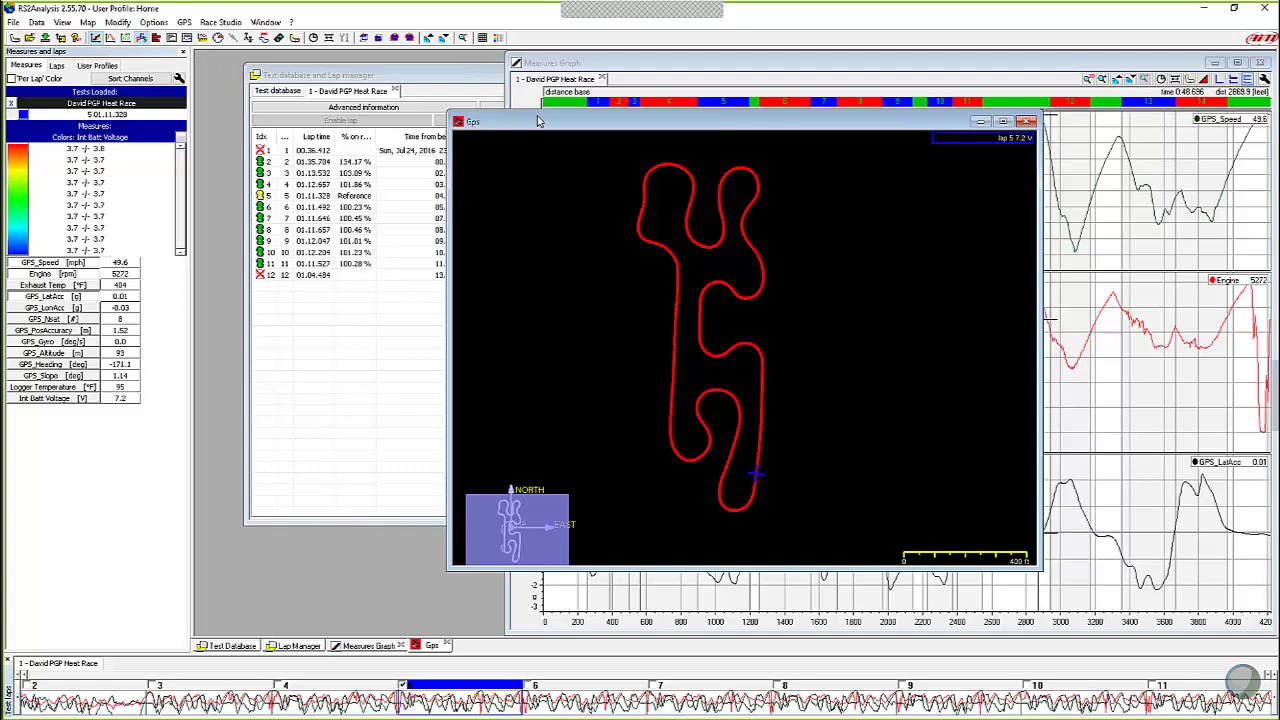
{"action": "left_click_drag", "start_coordinate": [537, 121], "coordinate": [285, 65]}
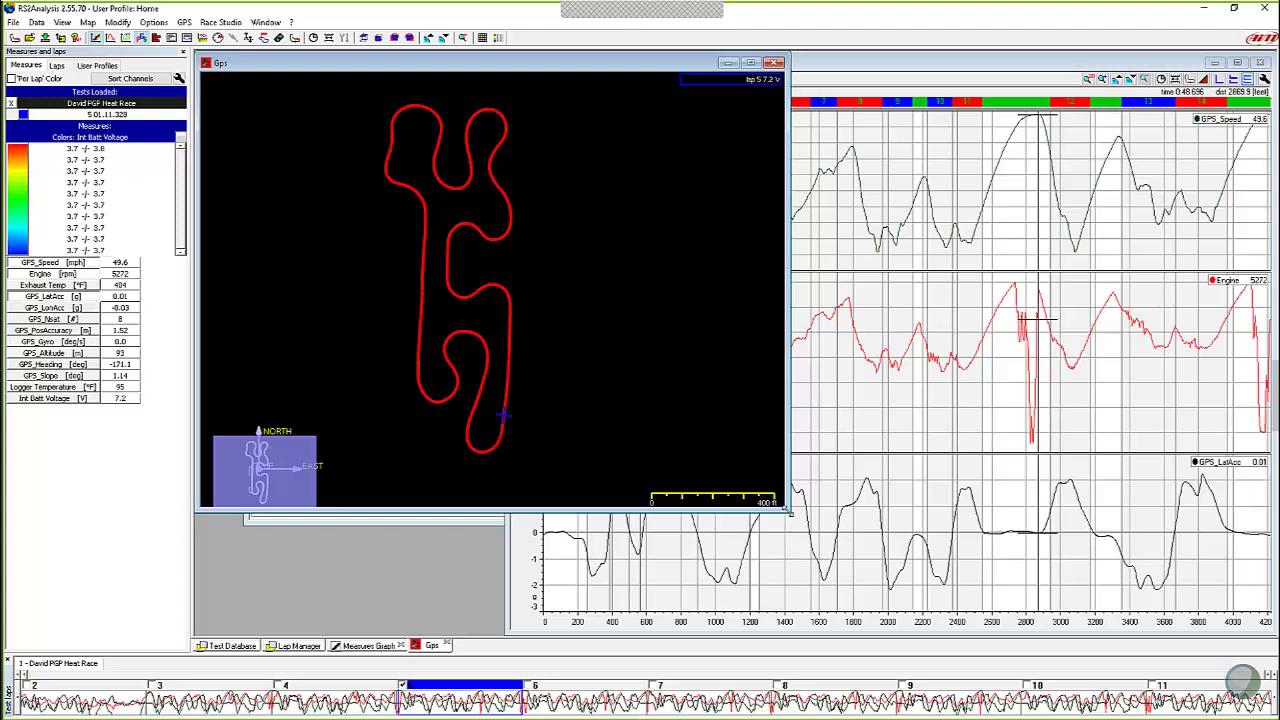
{"action": "left_click_drag", "start_coordinate": [787, 511], "coordinate": [536, 632]}
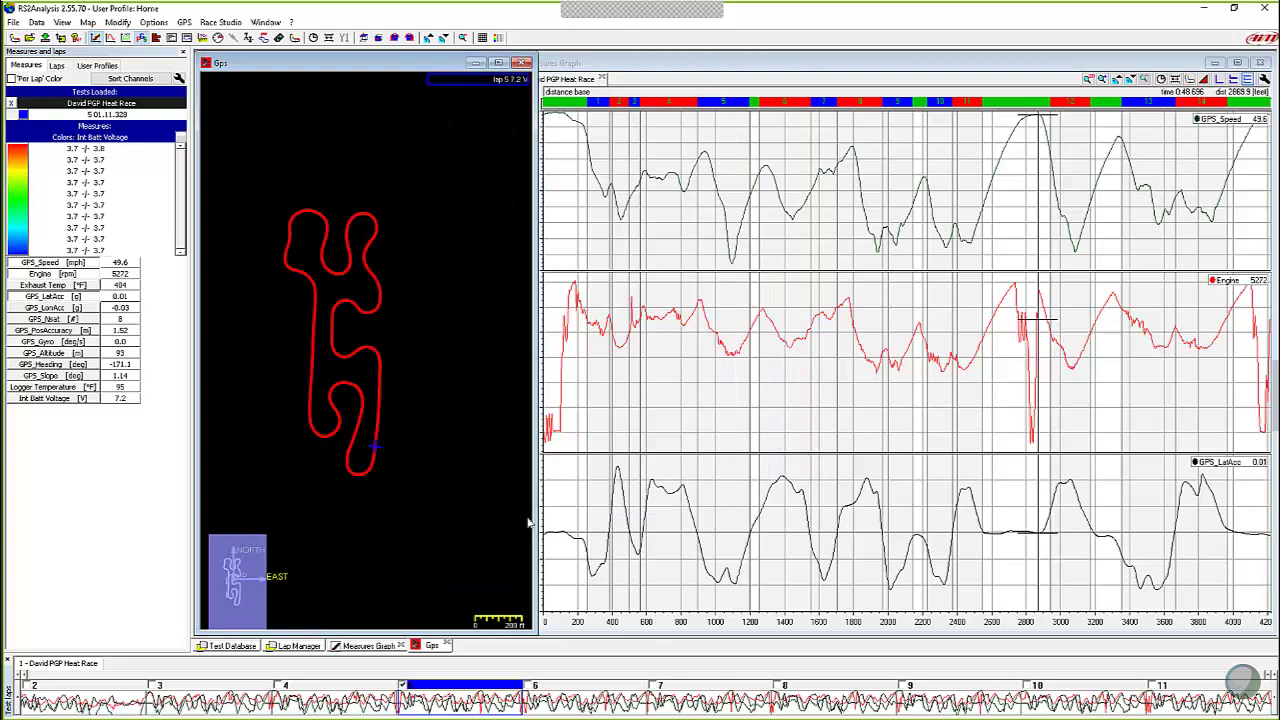
Step: Narrow the Measures Graph window so its left edge meets the Gps map panel
{"action": "left_click", "coordinate": [788, 224]}
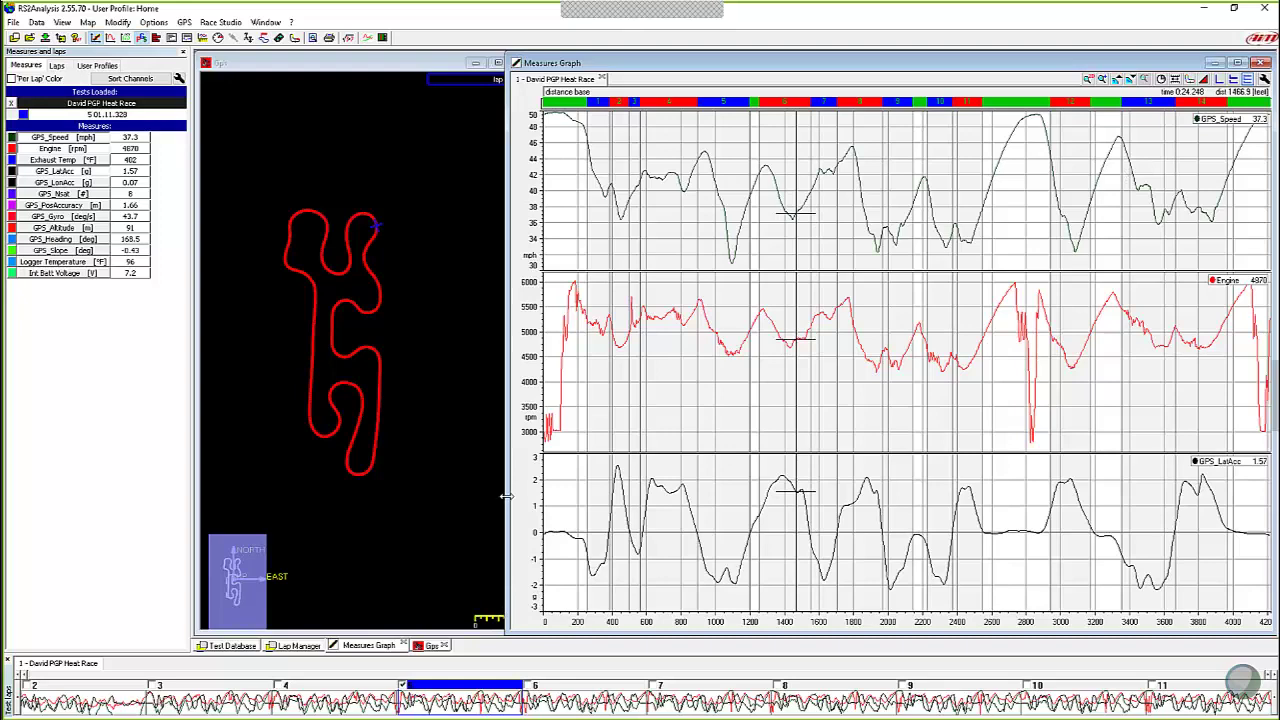
{"action": "left_click_drag", "start_coordinate": [507, 496], "coordinate": [540, 494]}
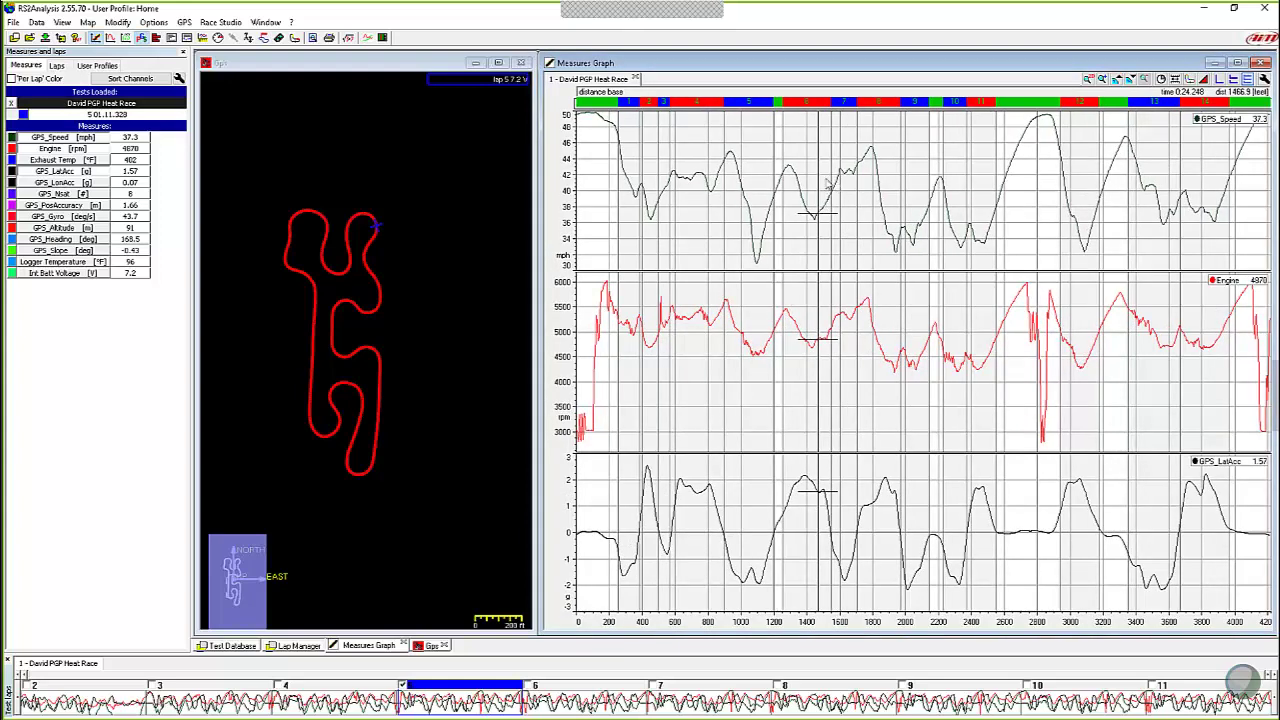
{"action": "mouse_move", "coordinate": [815, 176]}
{"action": "left_mouse_down"}
{"action": "mouse_move", "coordinate": [869, 174]}
{"action": "mouse_move", "coordinate": [840, 172]}
{"action": "left_mouse_up"}
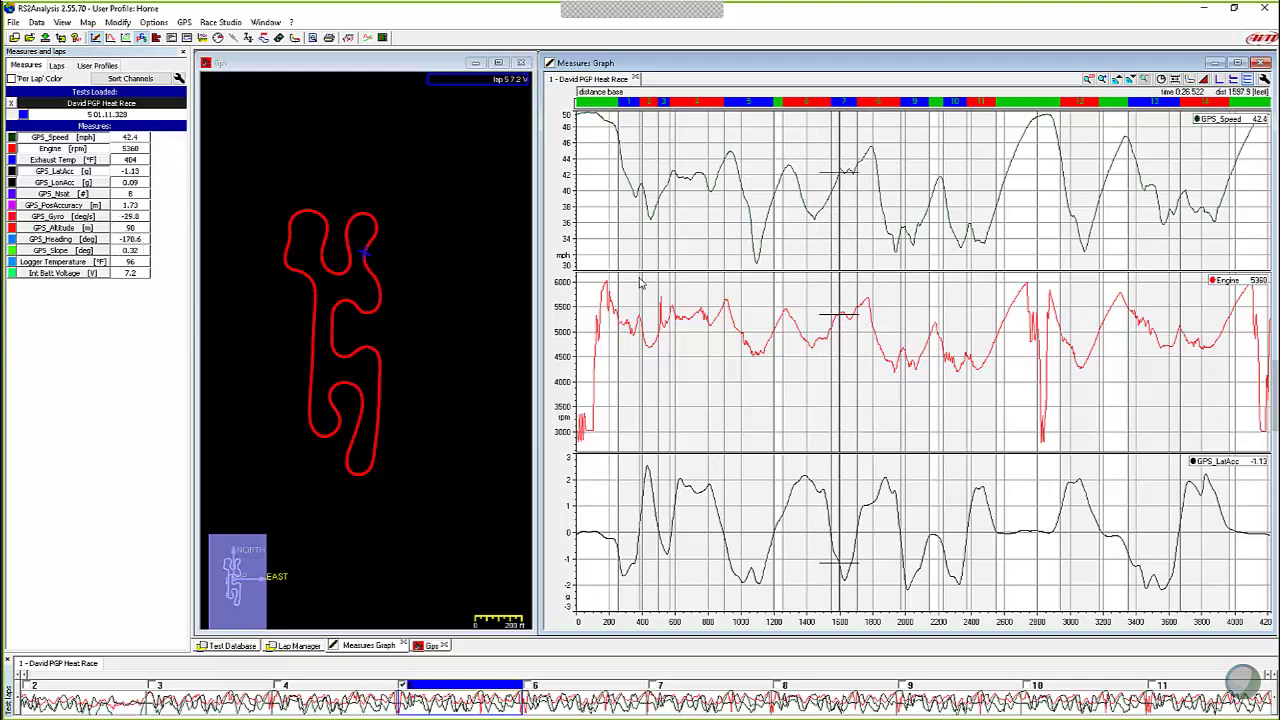
{"action": "left_click_drag", "start_coordinate": [856, 207], "coordinate": [831, 222]}
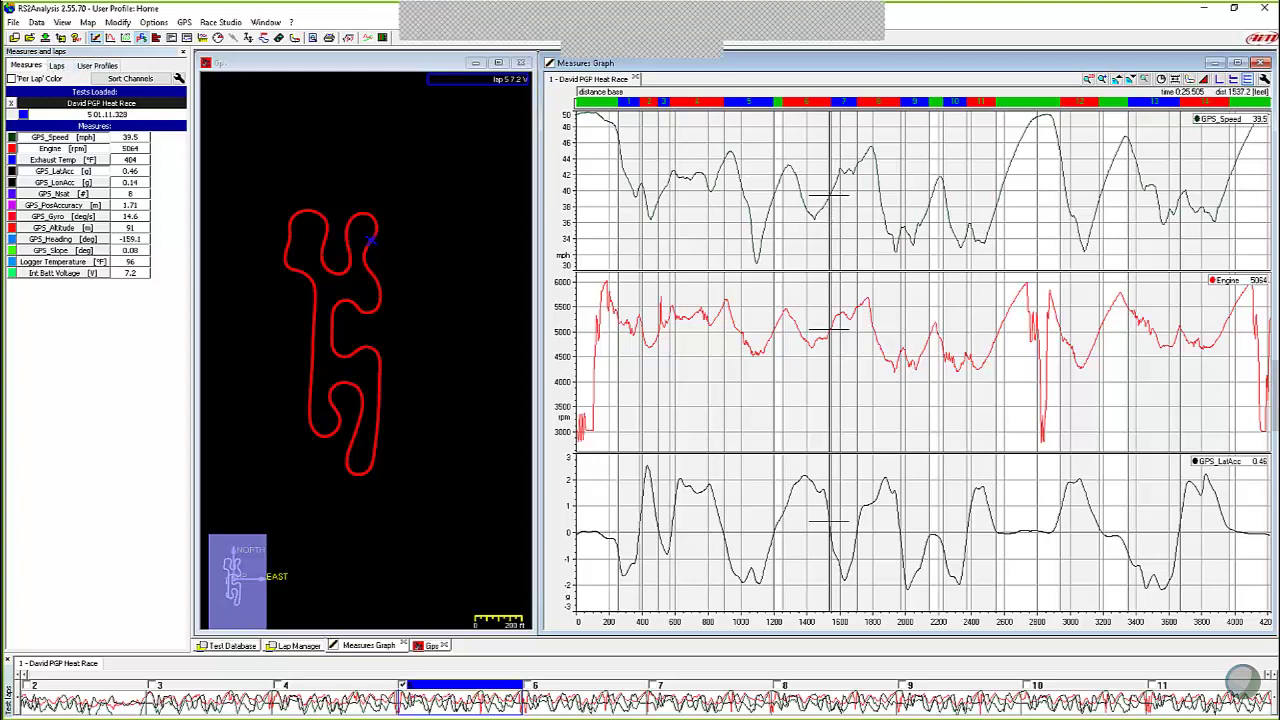
Step: Create a second user profile named 'Home GPS' saved with all current settings
{"action": "left_click", "coordinate": [89, 67]}
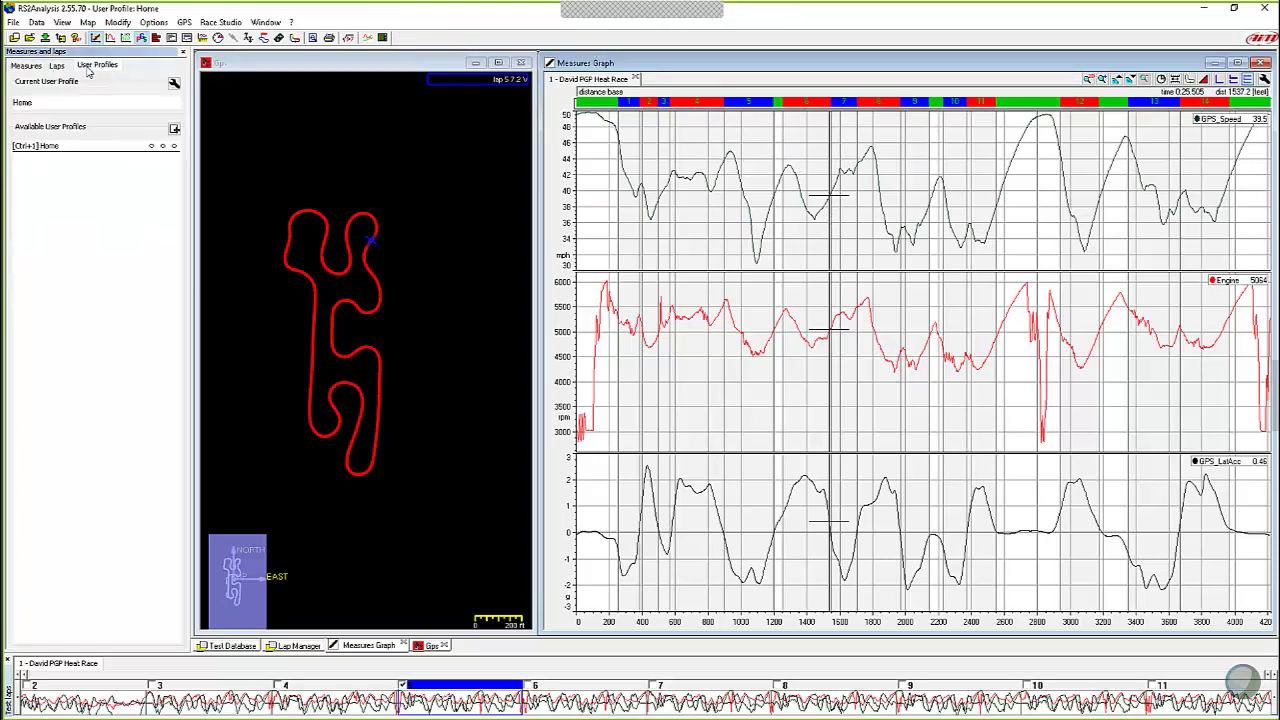
{"action": "left_click", "coordinate": [174, 131]}
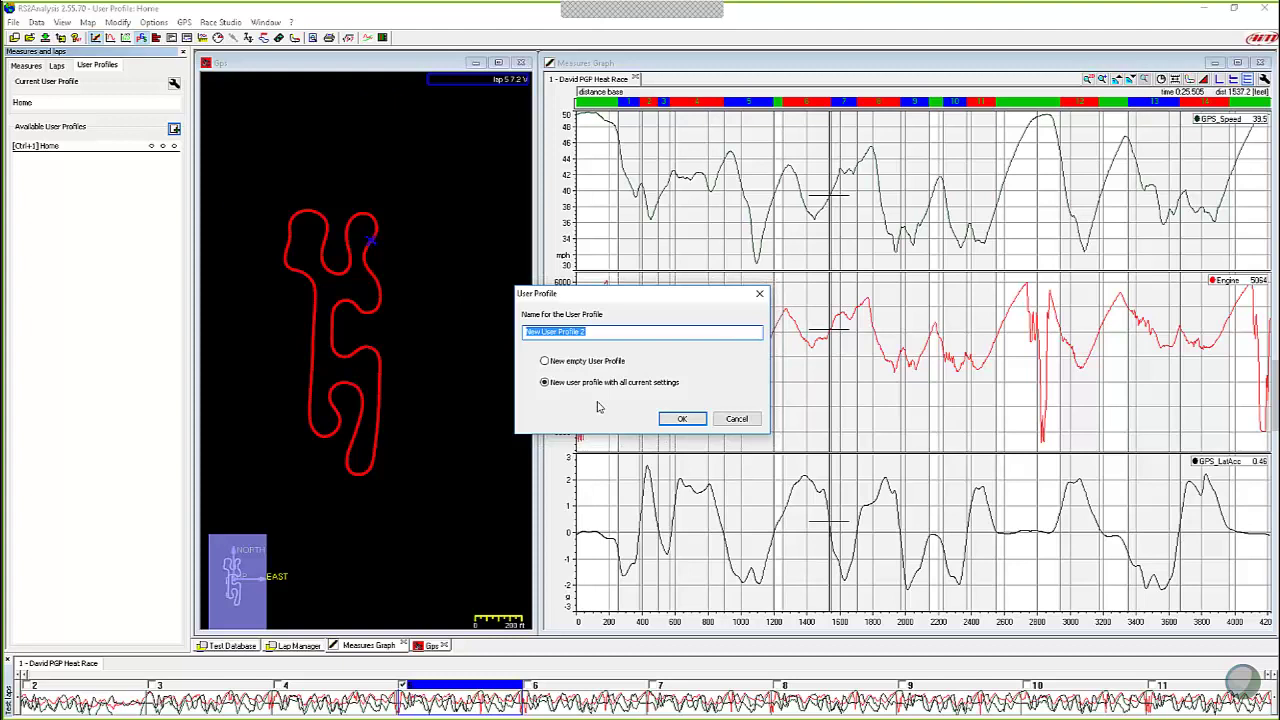
{"action": "type", "text": "Home GPS"}
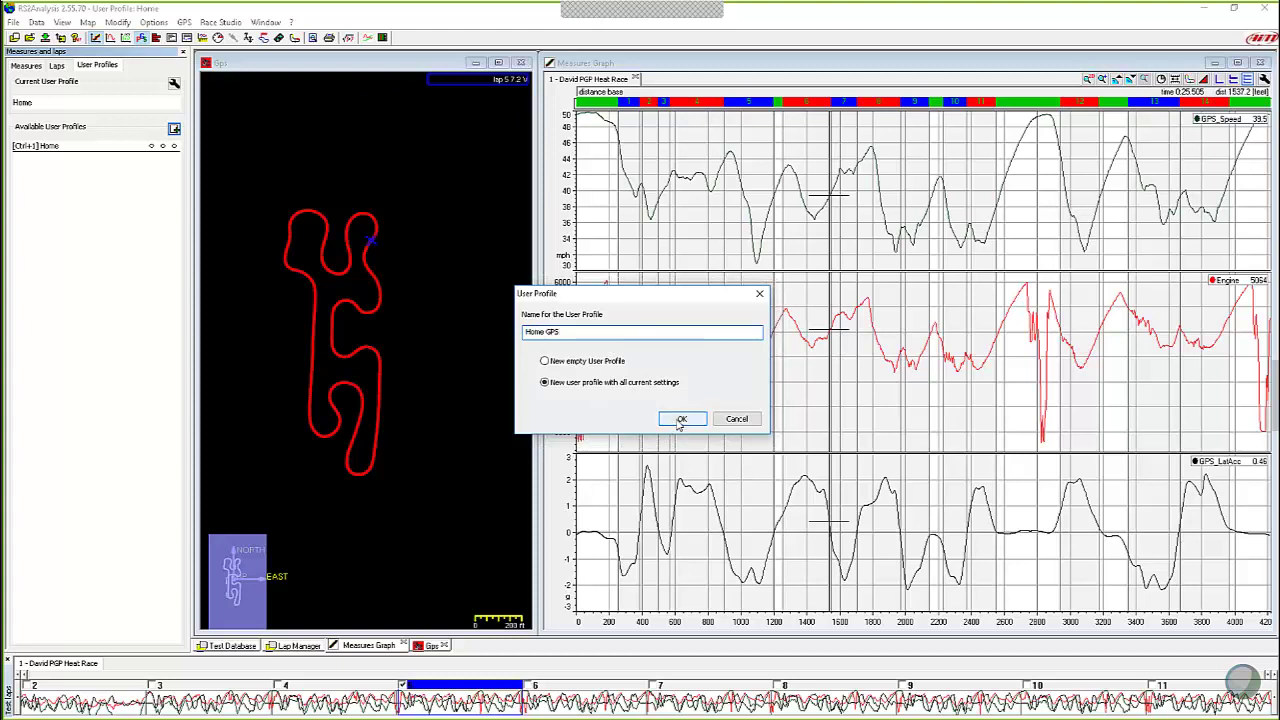
{"action": "left_click", "coordinate": [679, 420]}
{"action": "left_click", "coordinate": [672, 180]}
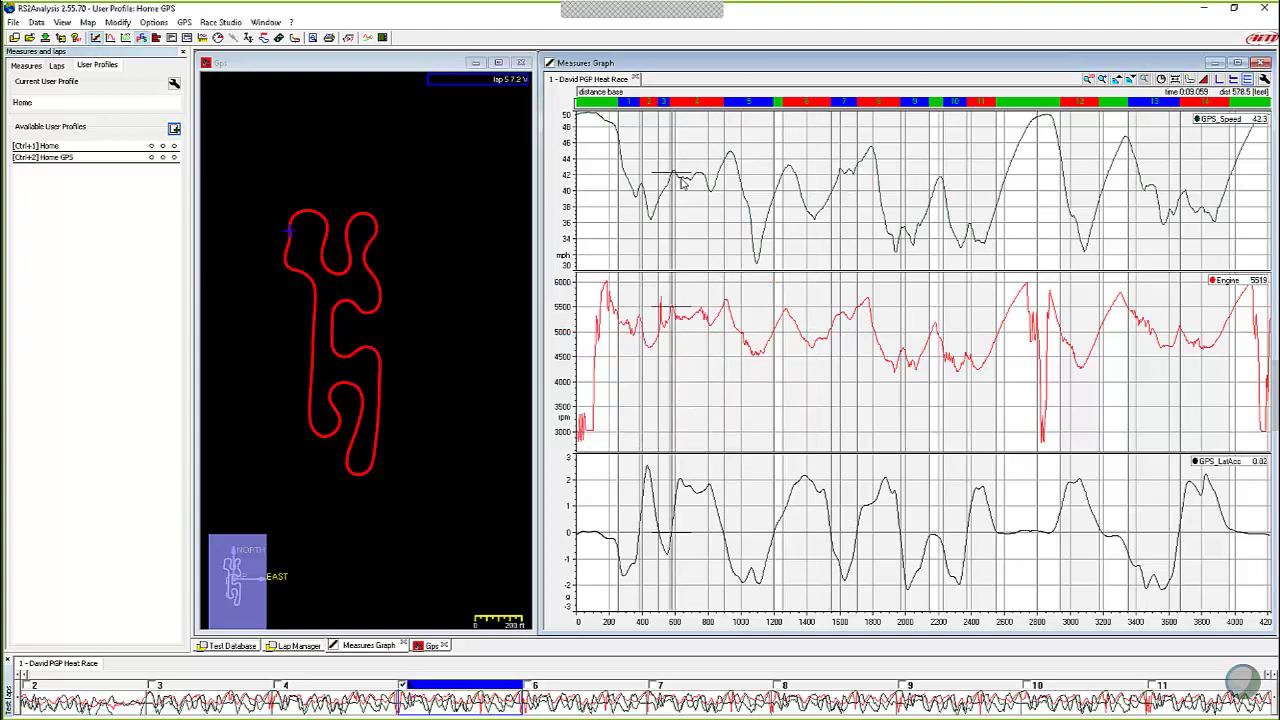
Step: Load the Home profile and drag the measure cursor to 31.7 mph at 1084.2 ft
{"action": "left_click", "coordinate": [150, 146]}
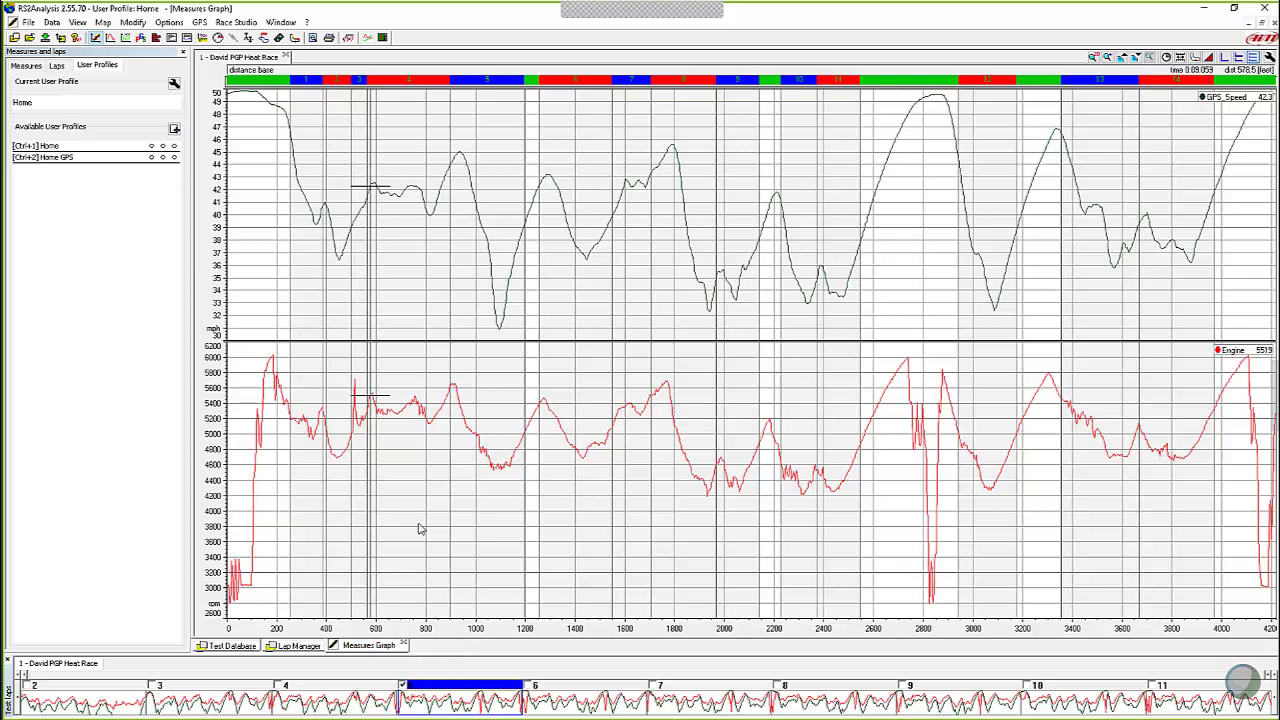
{"action": "left_click_drag", "start_coordinate": [512, 311], "coordinate": [497, 322]}
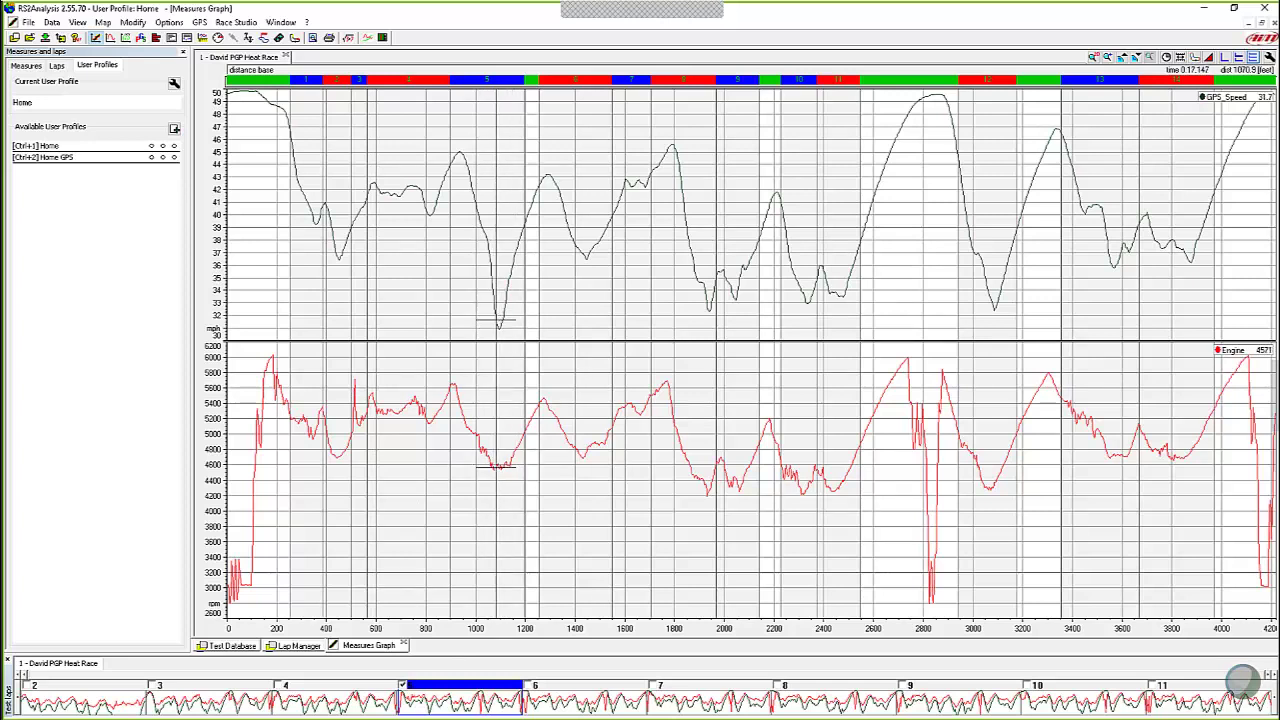
Step: Nudge the measure cursor slightly further, then load the [Ctrl+2] Home GPS profile
{"action": "left_click", "coordinate": [503, 338]}
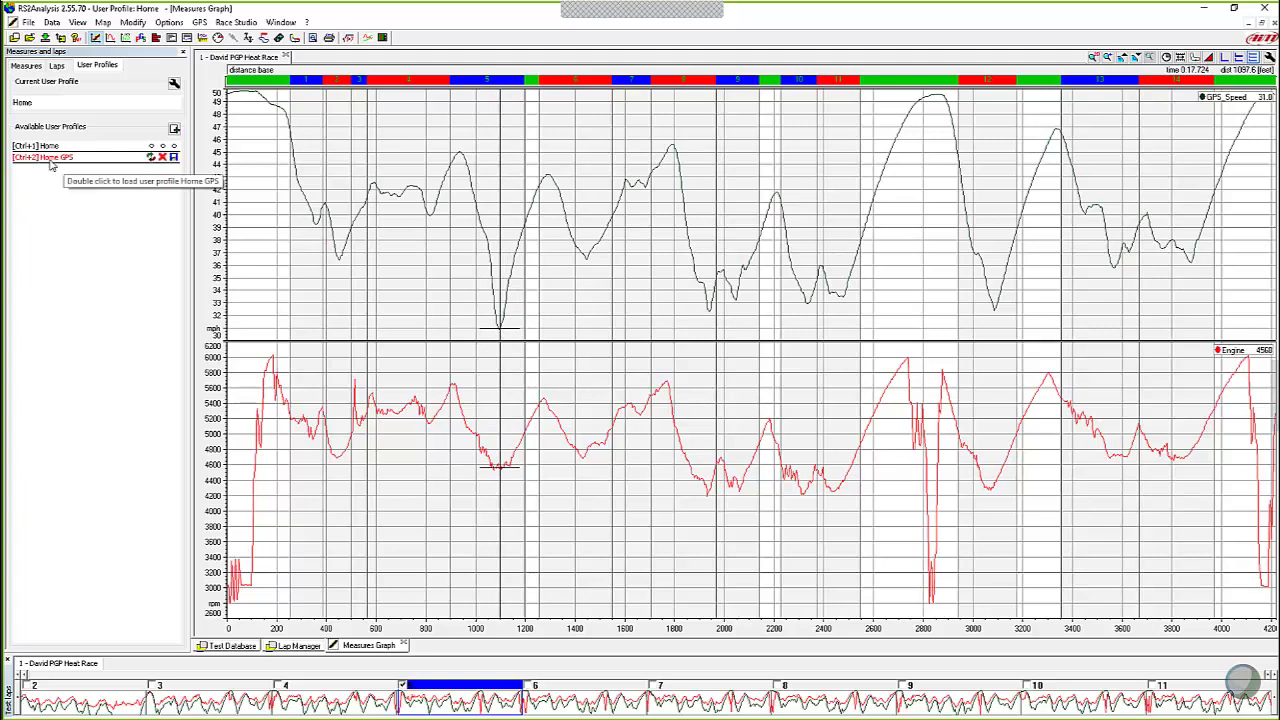
{"action": "left_click", "coordinate": [150, 160]}
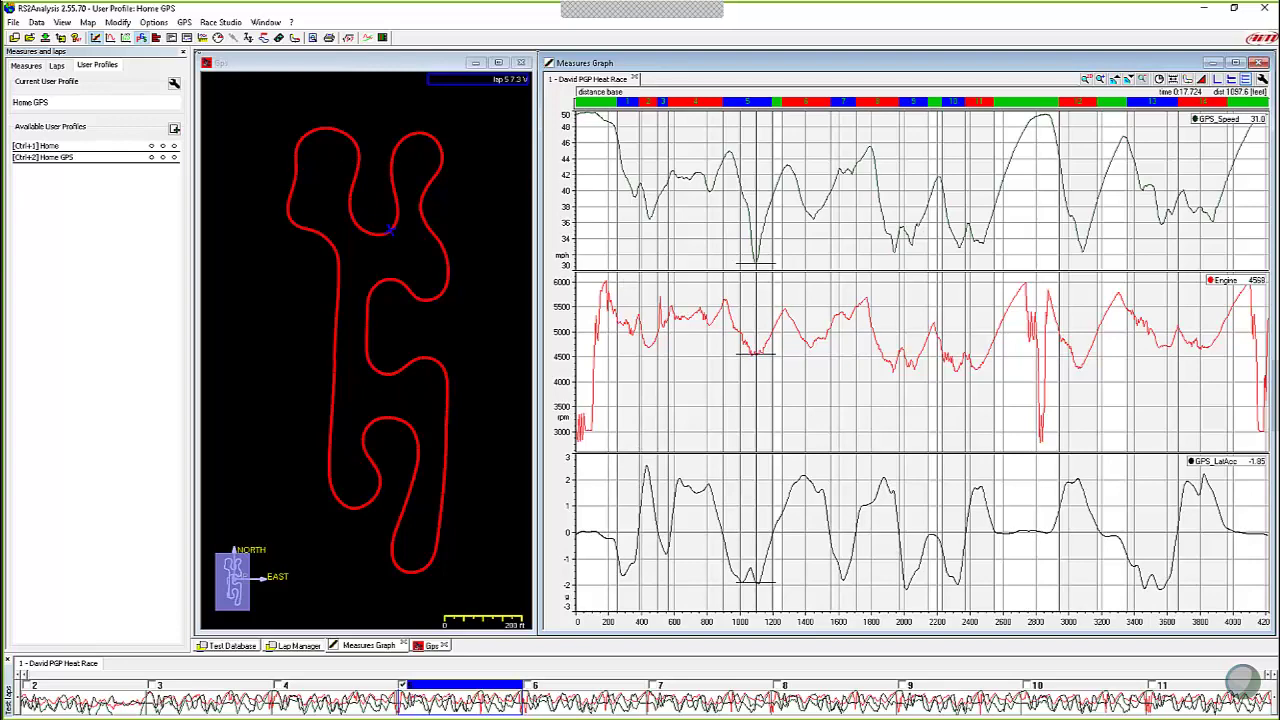
Step: Open the Split times analysis report and maximize it to fill the workspace
{"action": "left_click", "coordinate": [188, 38]}
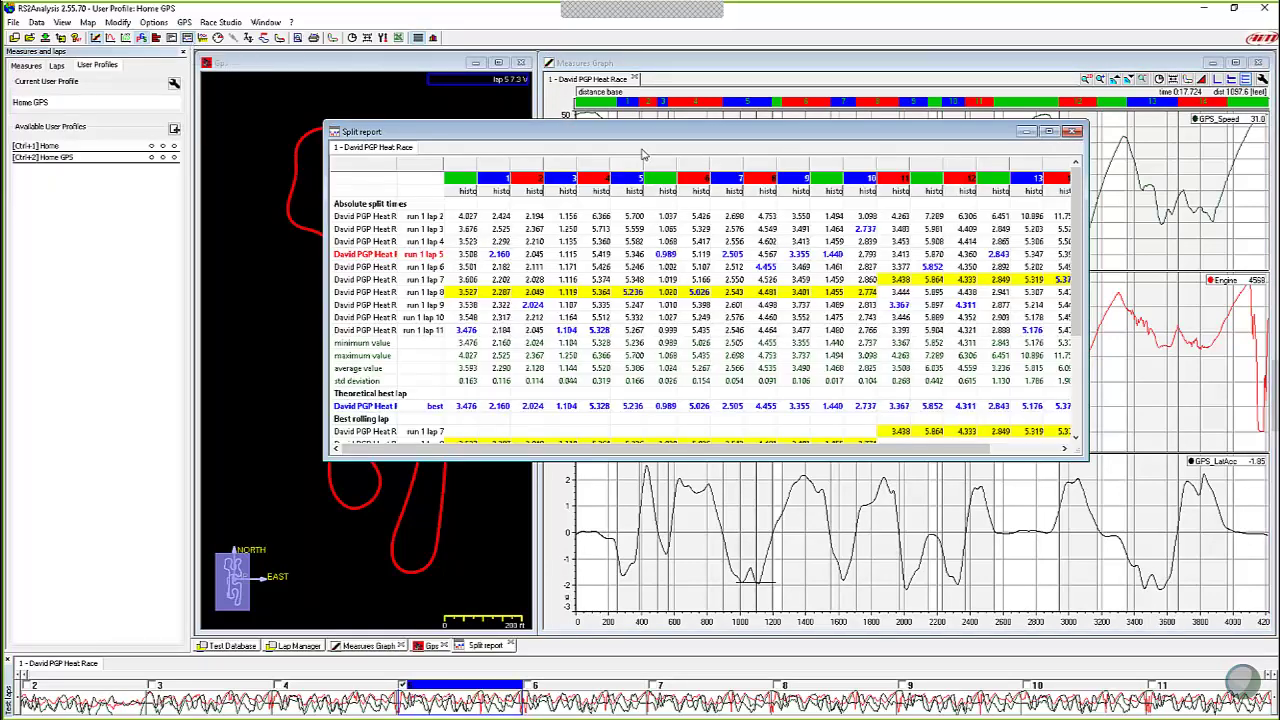
{"action": "left_click_drag", "start_coordinate": [618, 132], "coordinate": [506, 80]}
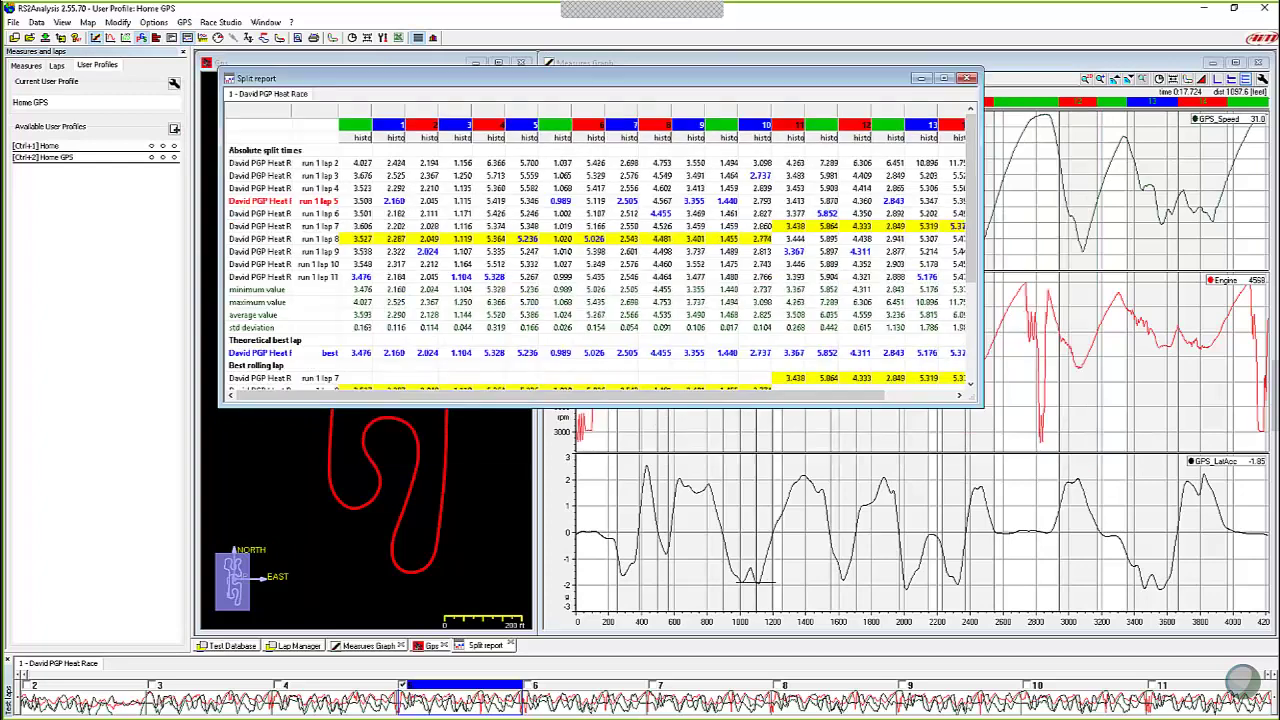
{"action": "left_click", "coordinate": [940, 85]}
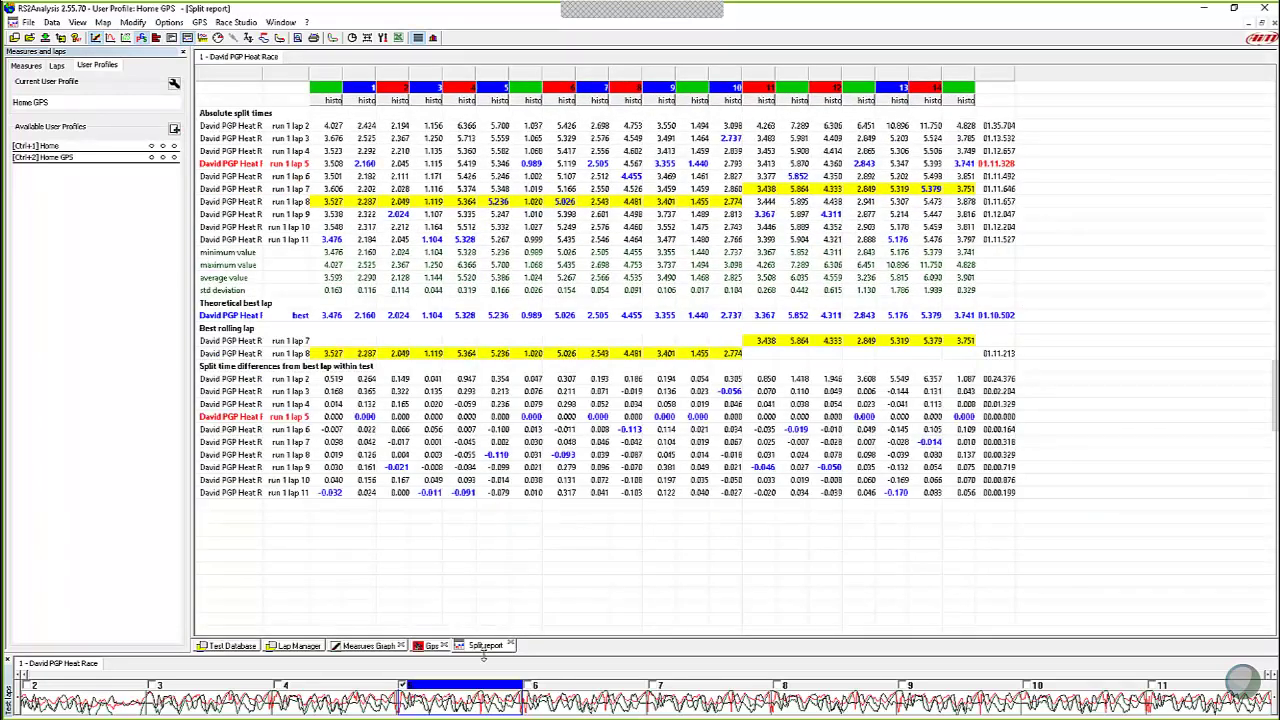
Step: Close the Gps map and Measures Graph windows, leaving only the split report
{"action": "left_click", "coordinate": [442, 646]}
{"action": "left_click", "coordinate": [447, 646]}
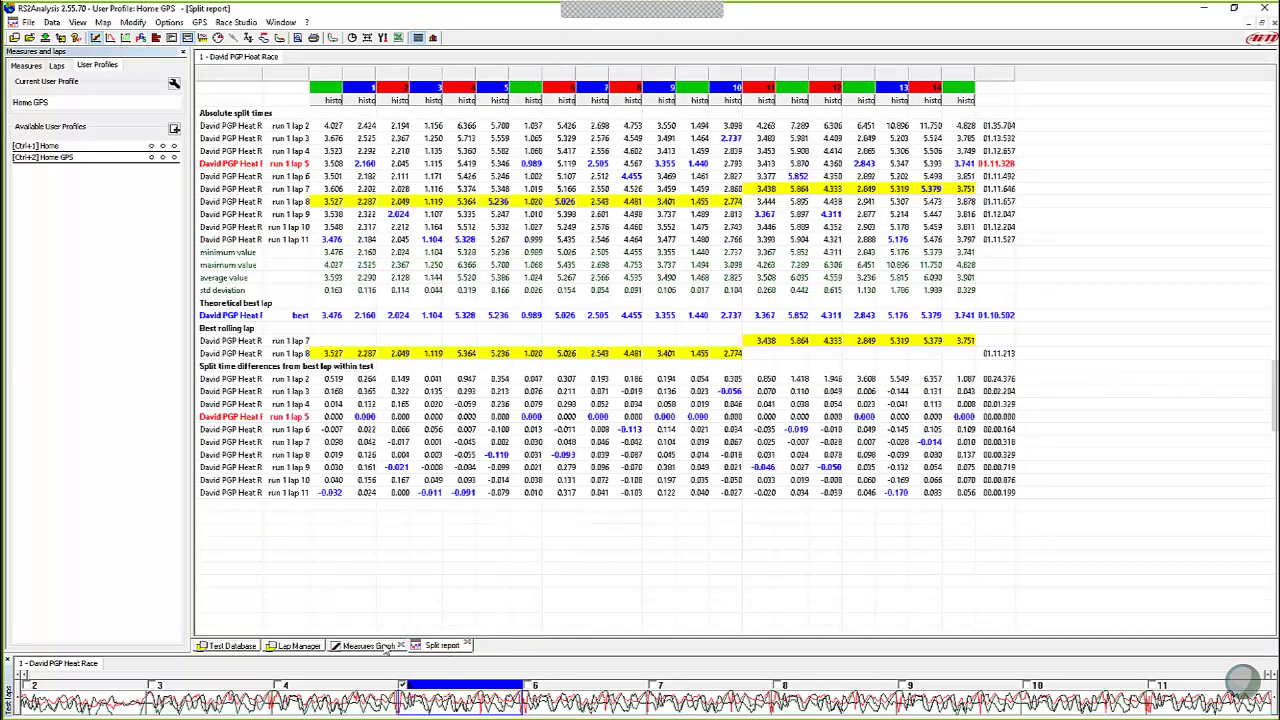
{"action": "left_click", "coordinate": [398, 647]}
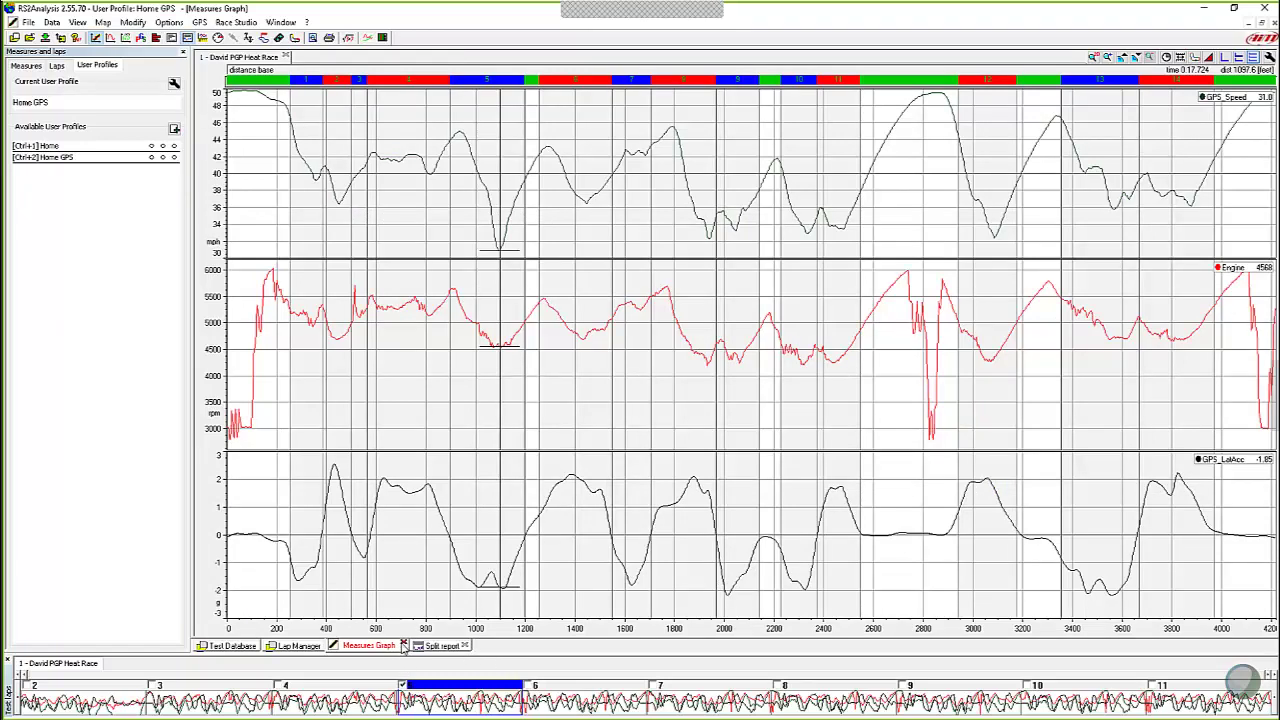
{"action": "left_click", "coordinate": [405, 646]}
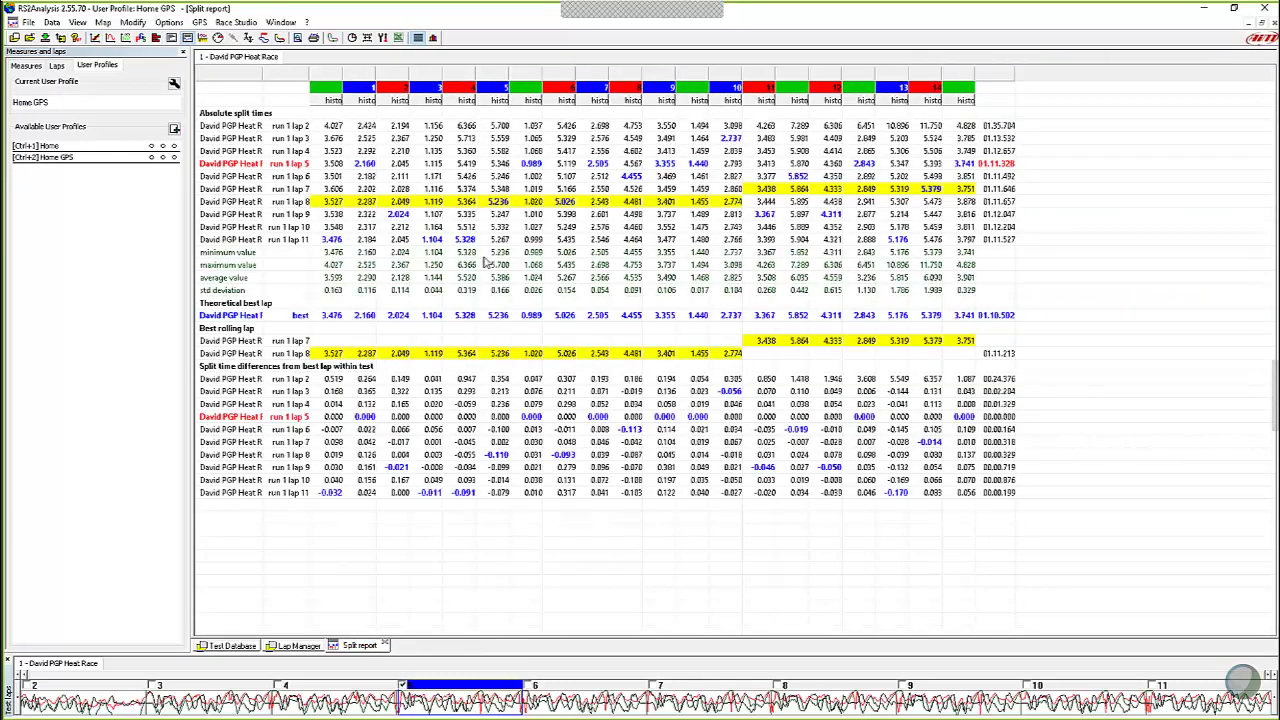
Step: Create a new user profile named 'Split Report' with all current settings
{"action": "left_click", "coordinate": [175, 131]}
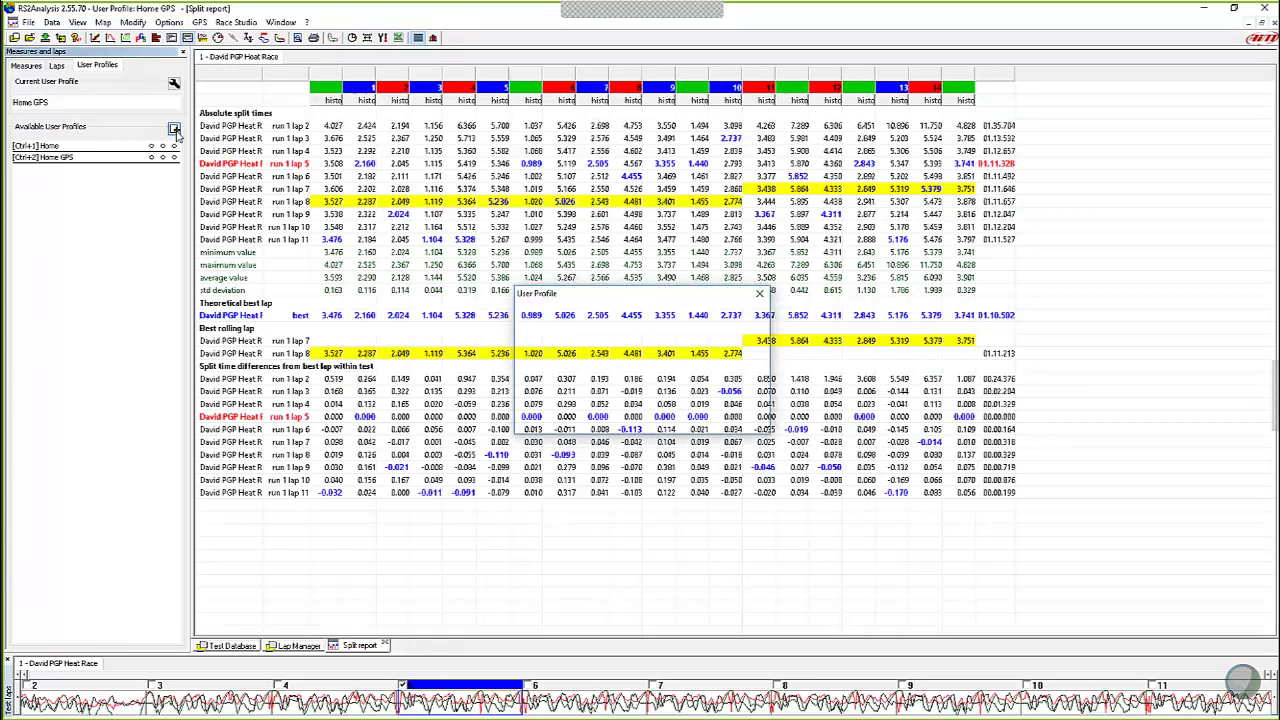
{"action": "type", "text": "S"}
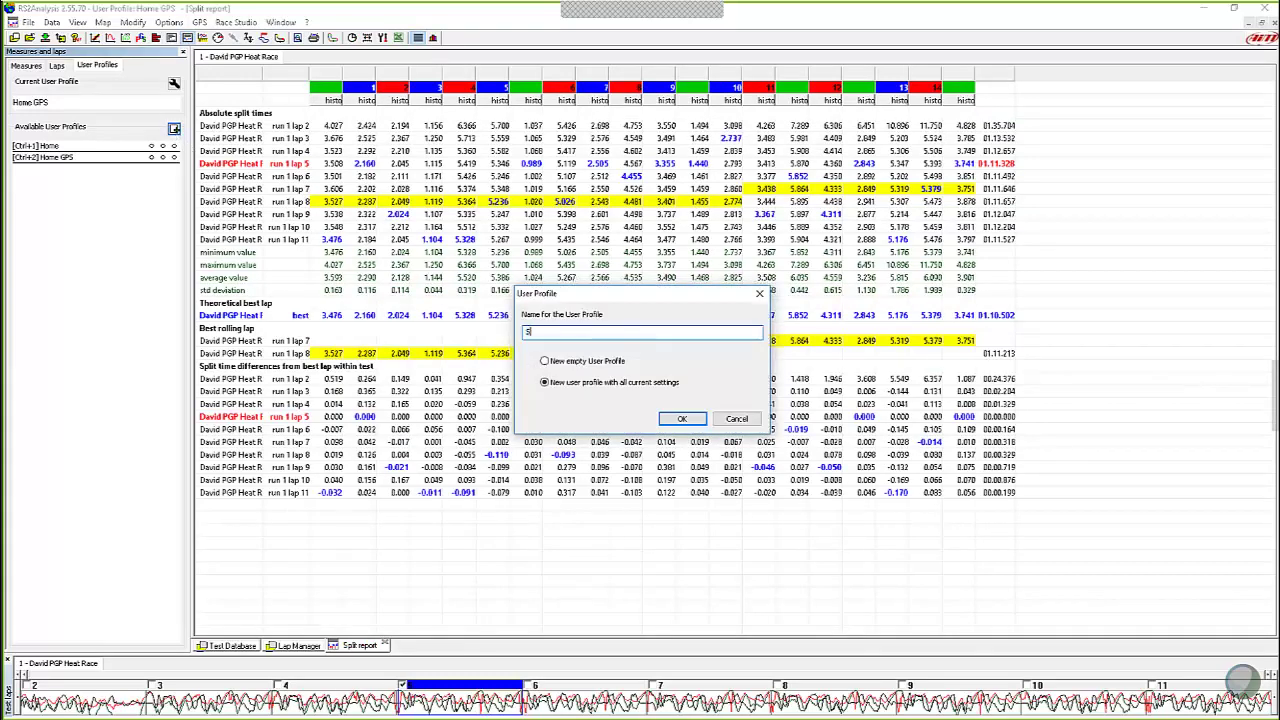
{"action": "type", "text": "plit Report"}
{"action": "left_click", "coordinate": [694, 420]}
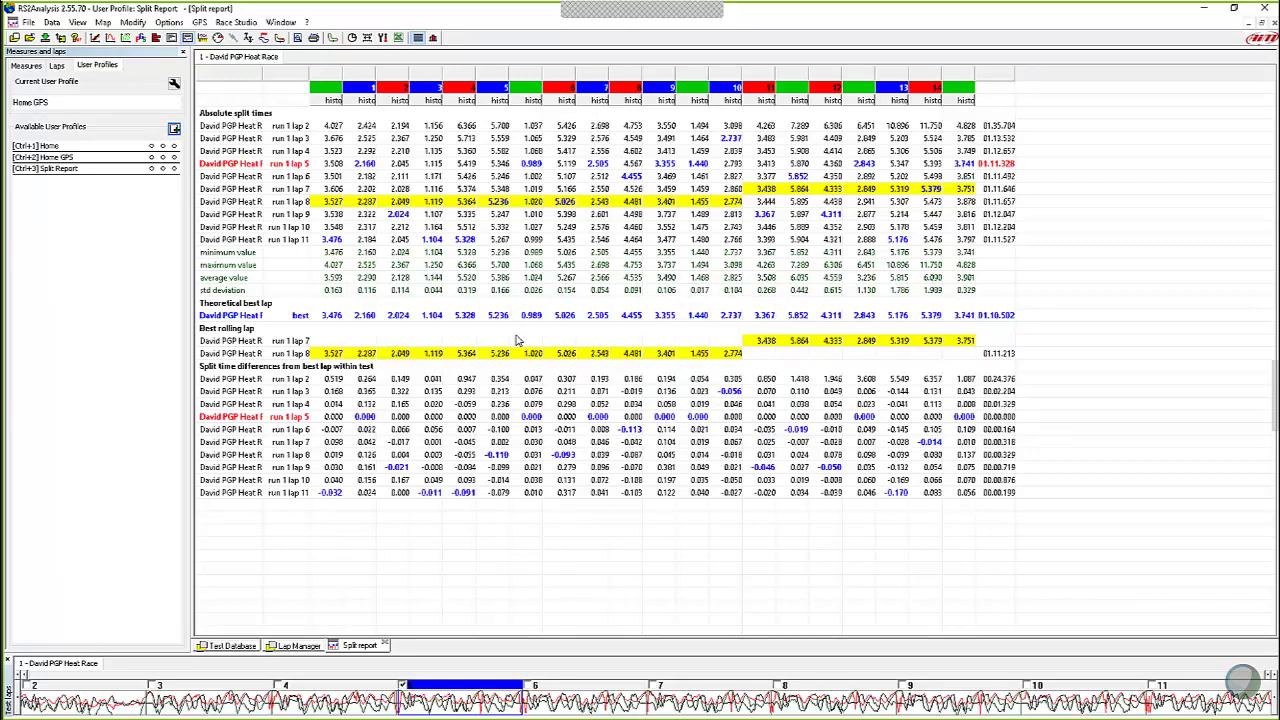
Step: Switch through Home, Home GPS and Split Report using Ctrl+1, Ctrl+2 and Ctrl+3
{"action": "key", "text": "ctrl+1"}
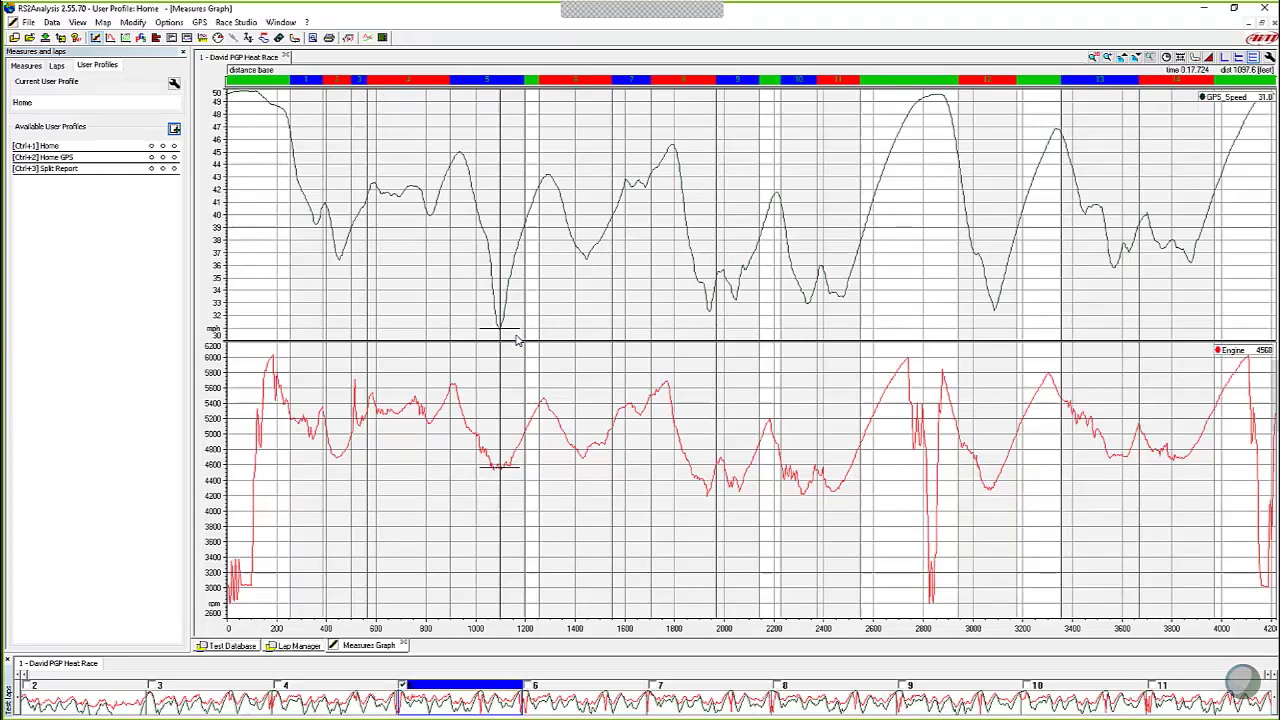
{"action": "key", "text": "ctrl+2"}
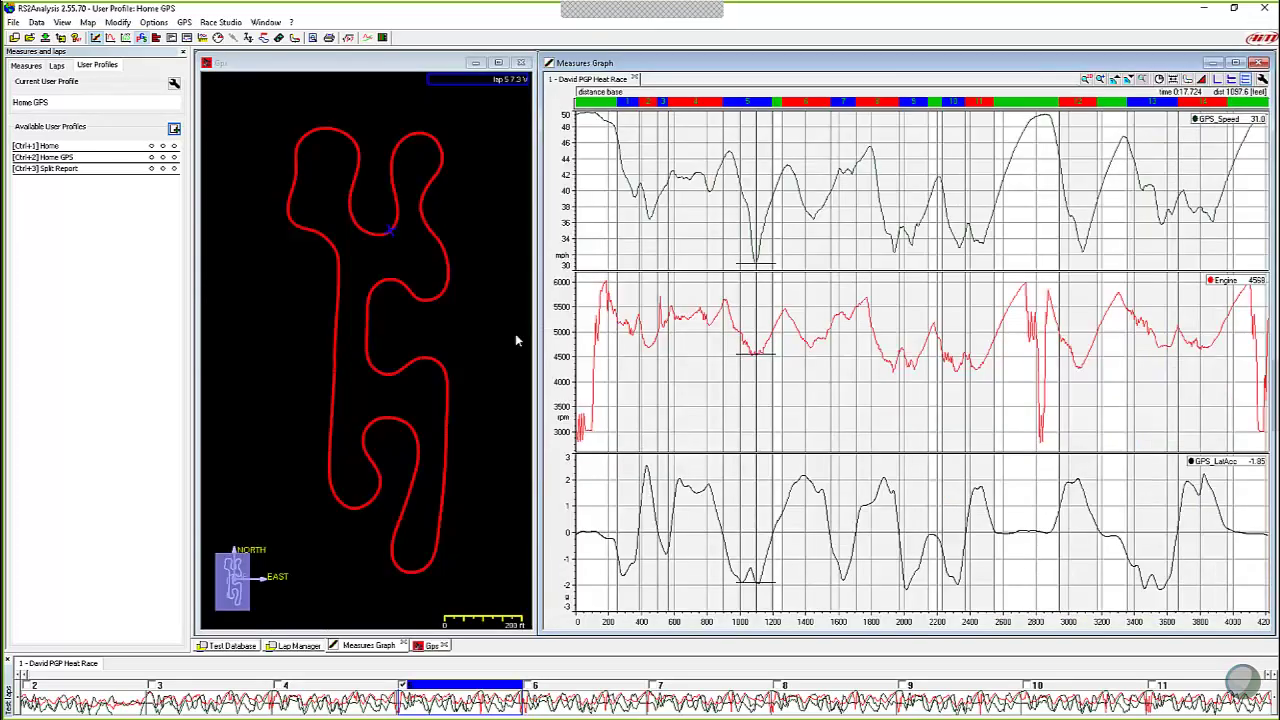
{"action": "key", "text": "ctrl+3"}
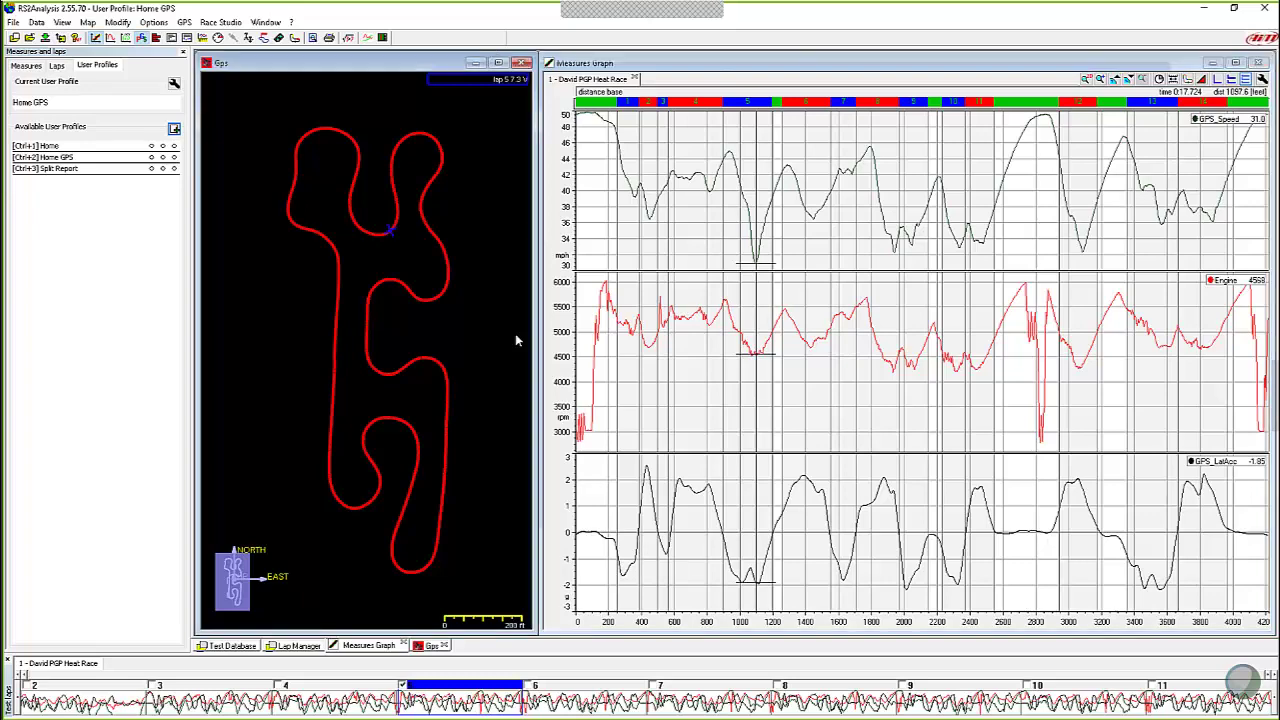